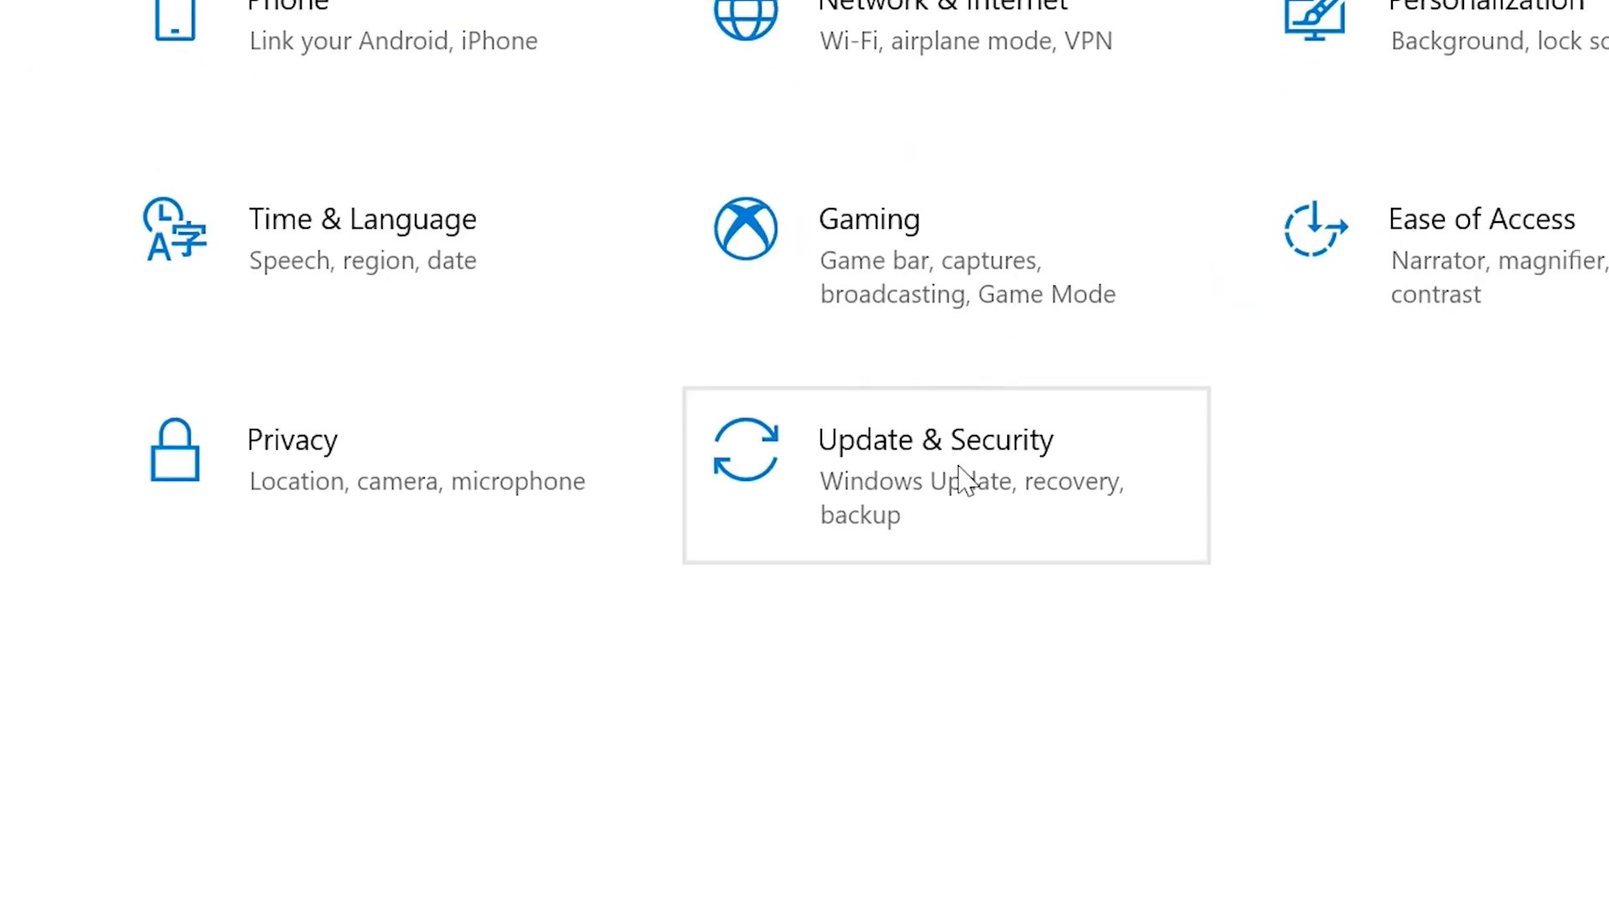
- Start joining the Windows Insider Program from Update & Security settings
{"action": "left_click", "coordinate": [962, 477]}
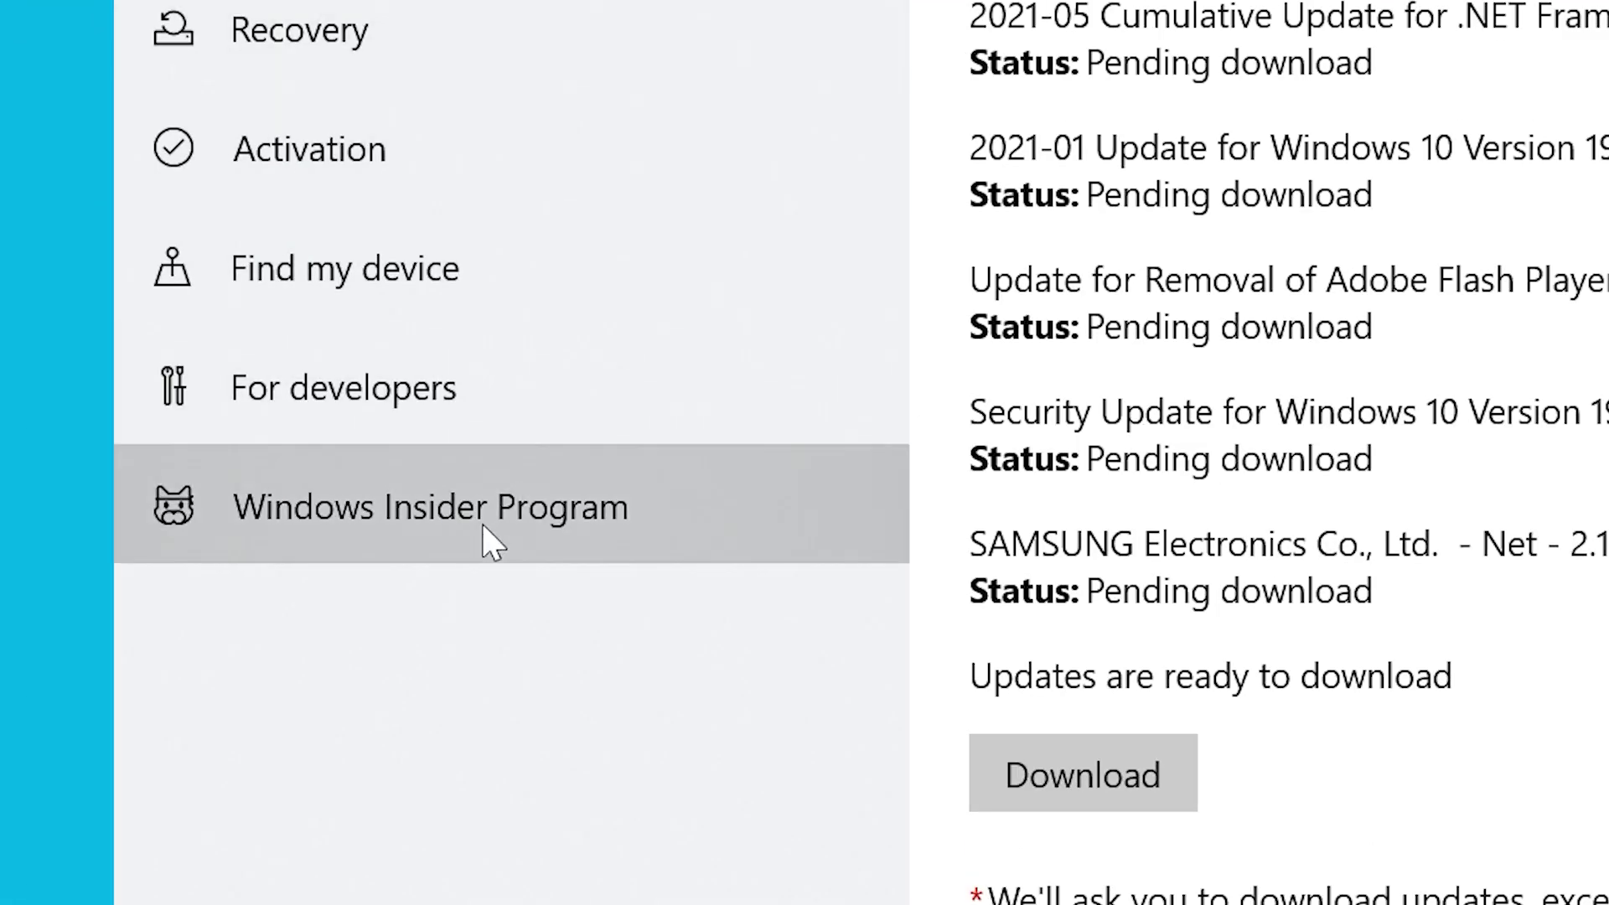
{"action": "left_click", "coordinate": [483, 526]}
{"action": "left_click", "coordinate": [512, 275]}
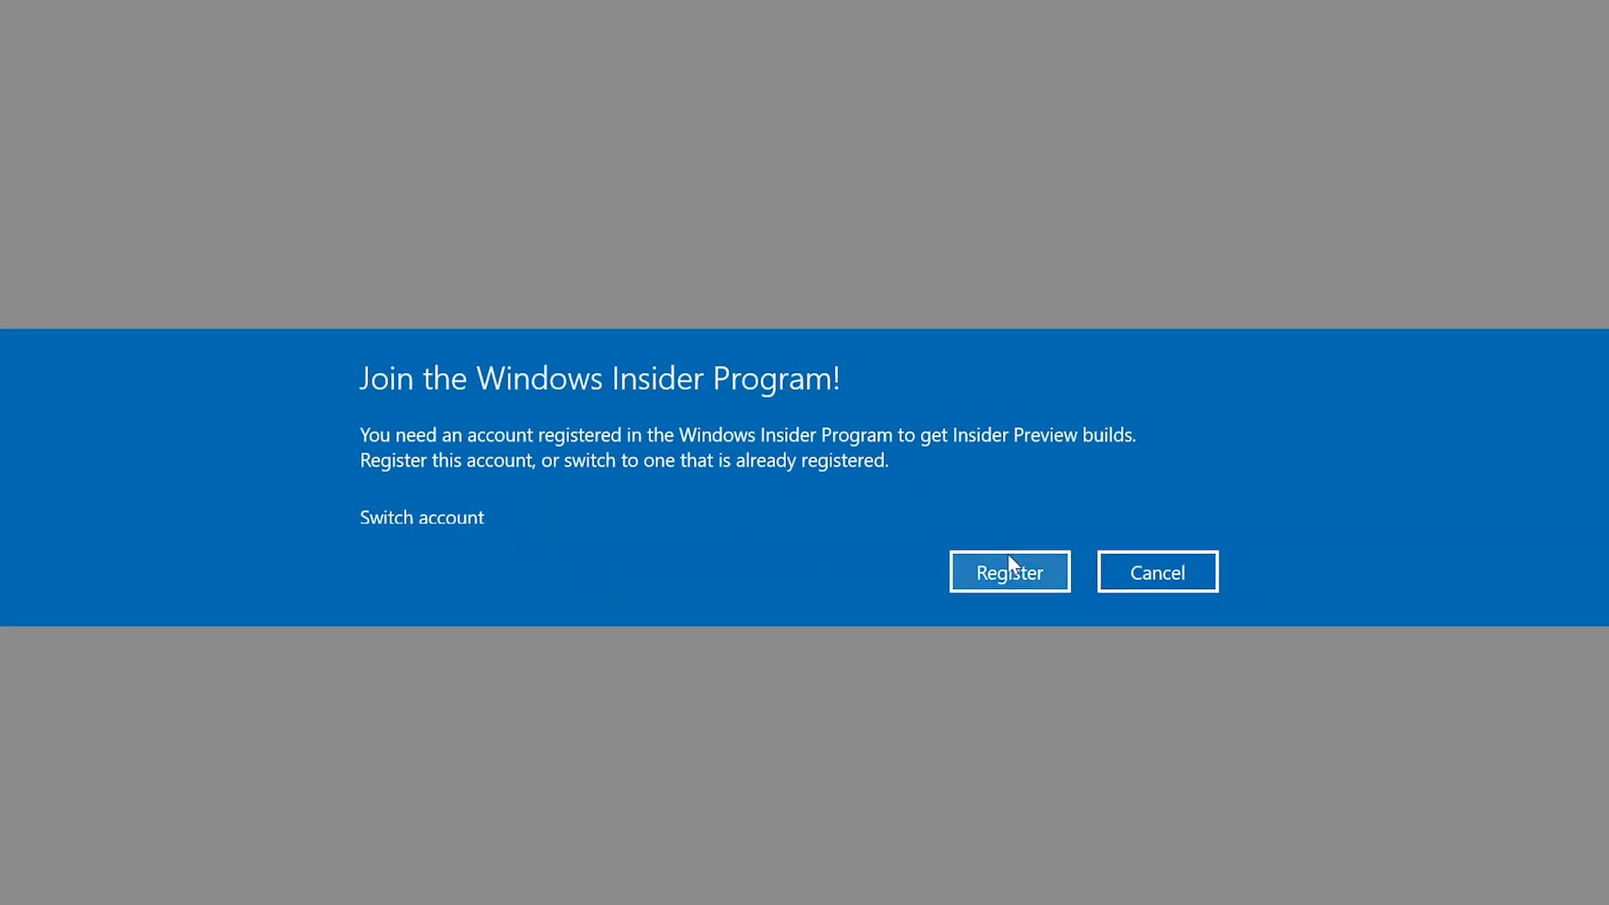
{"action": "left_click", "coordinate": [1008, 563]}
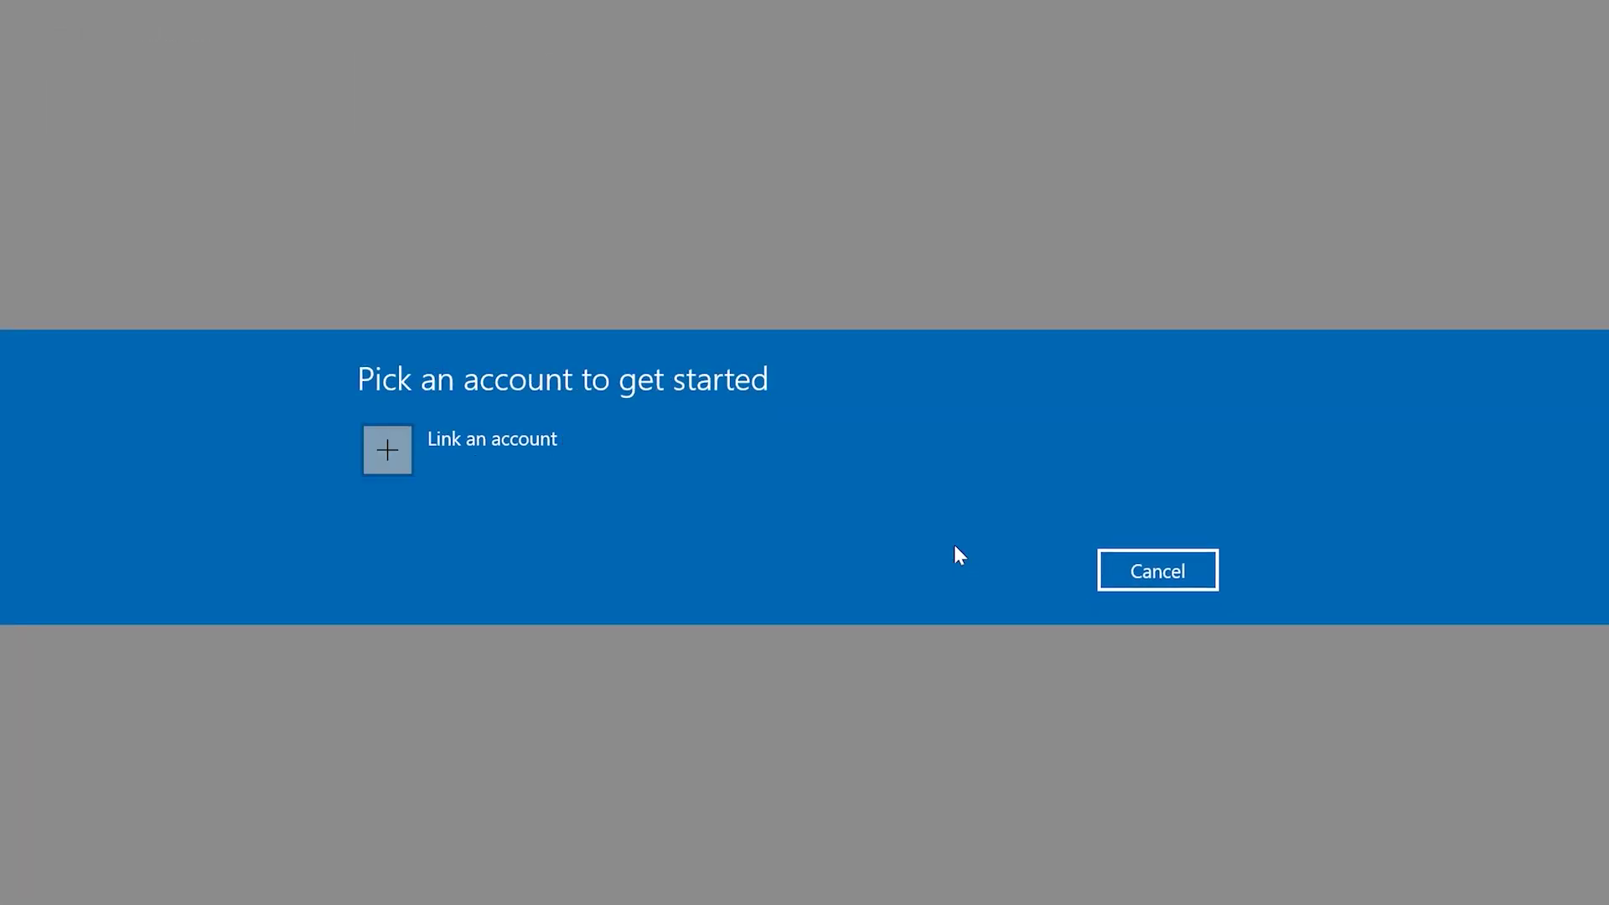
- Link the existing Microsoft account and confirm the Release Preview Channel and terms
{"action": "left_click", "coordinate": [540, 466]}
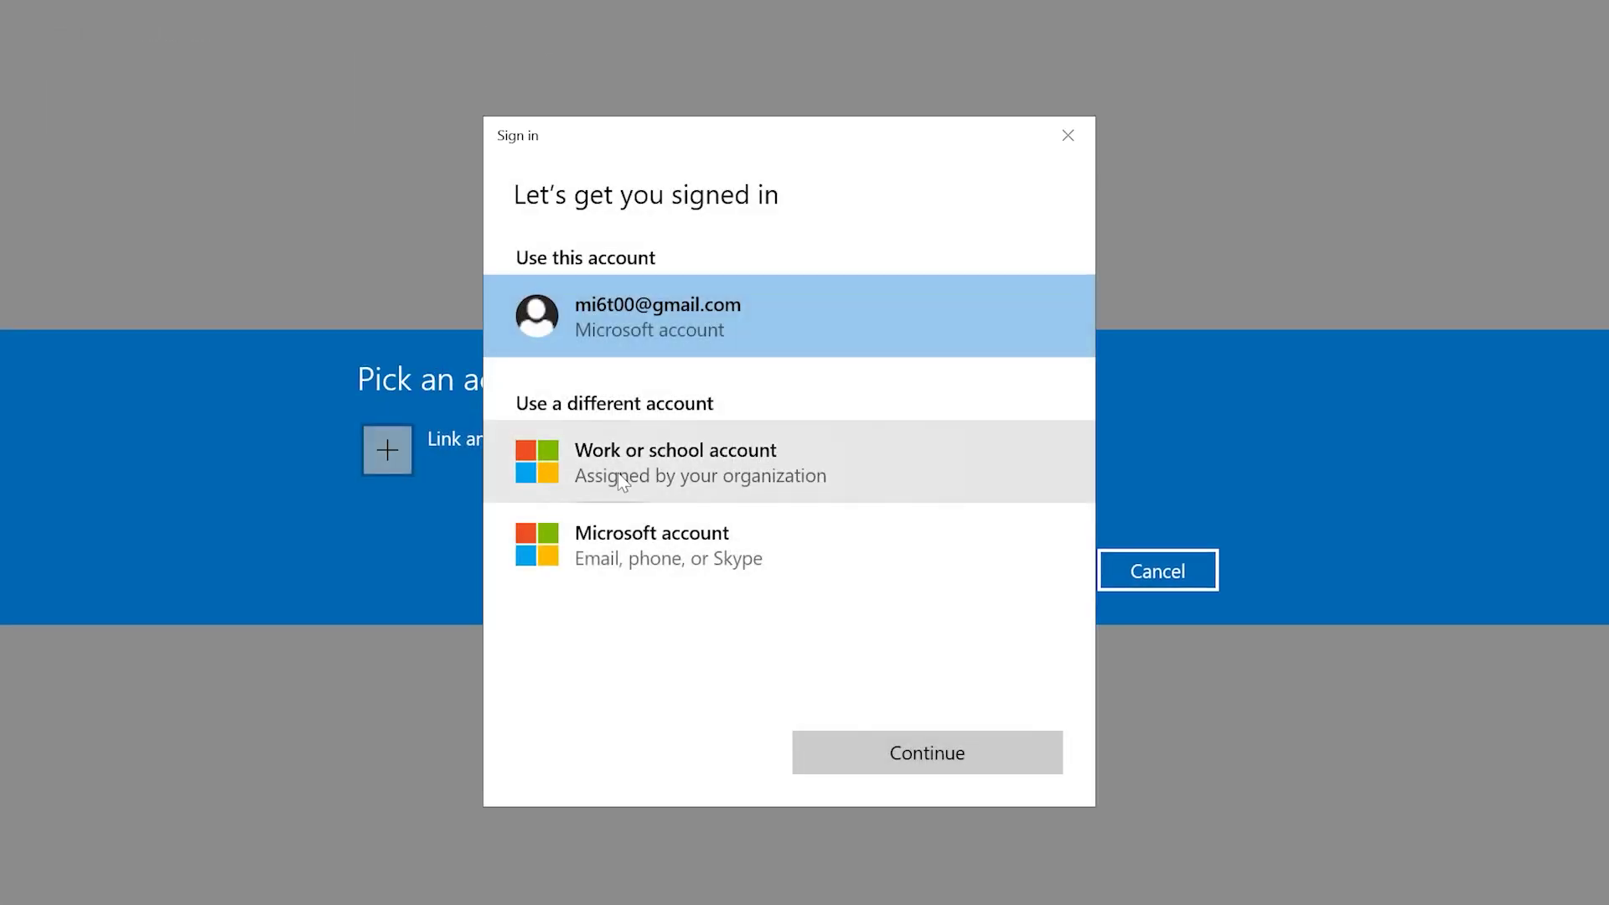
{"action": "left_click", "coordinate": [927, 753]}
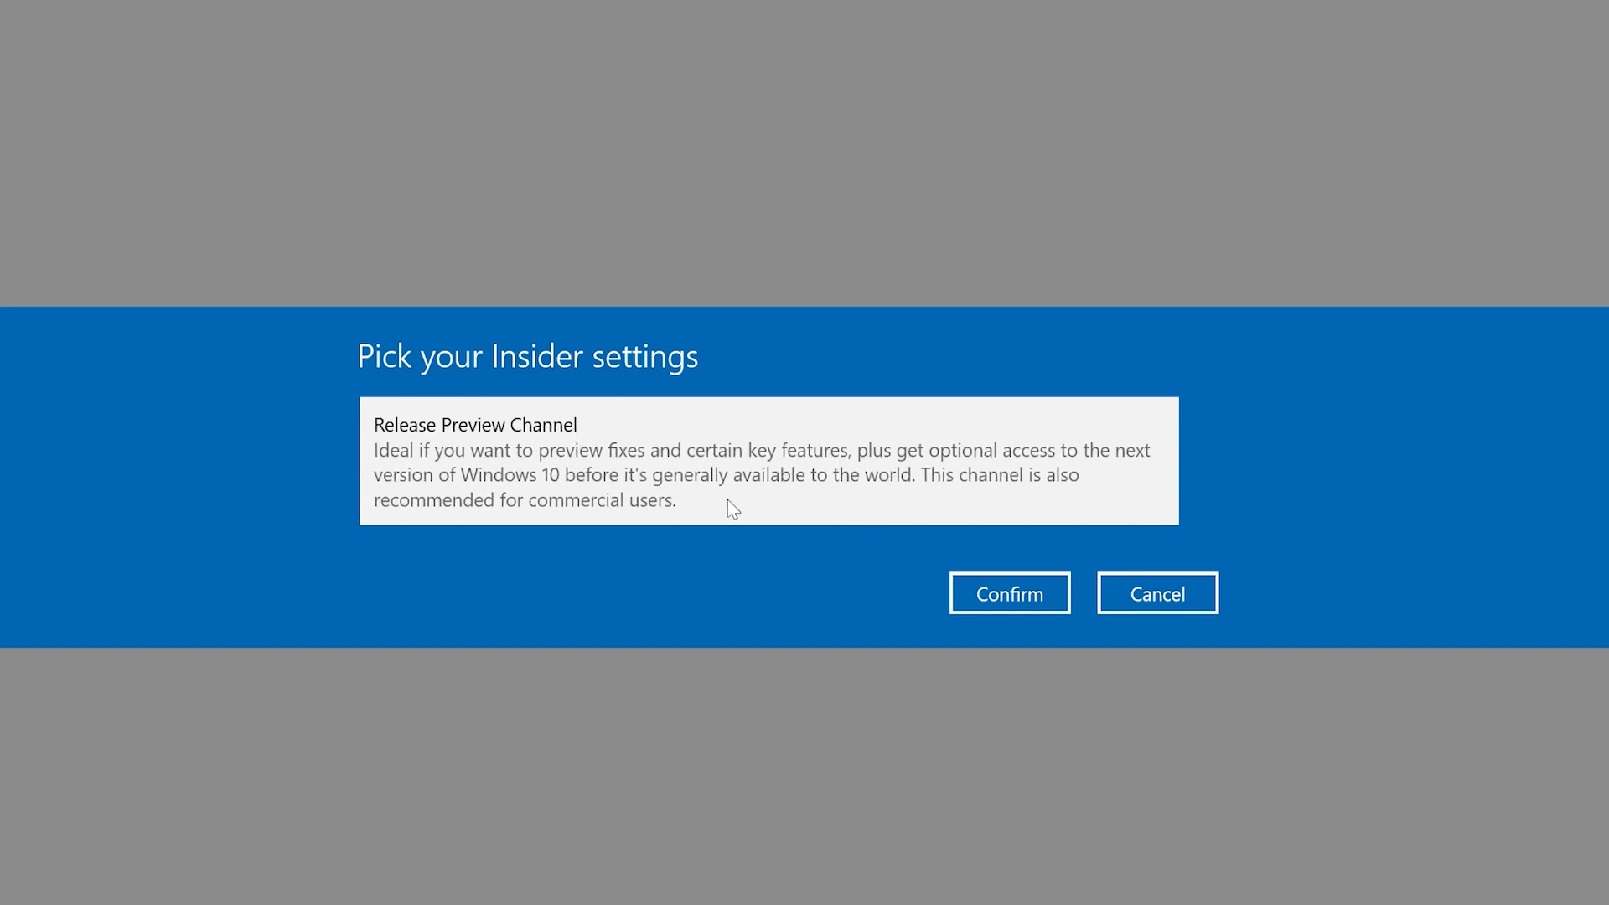
{"action": "left_click", "coordinate": [1011, 596]}
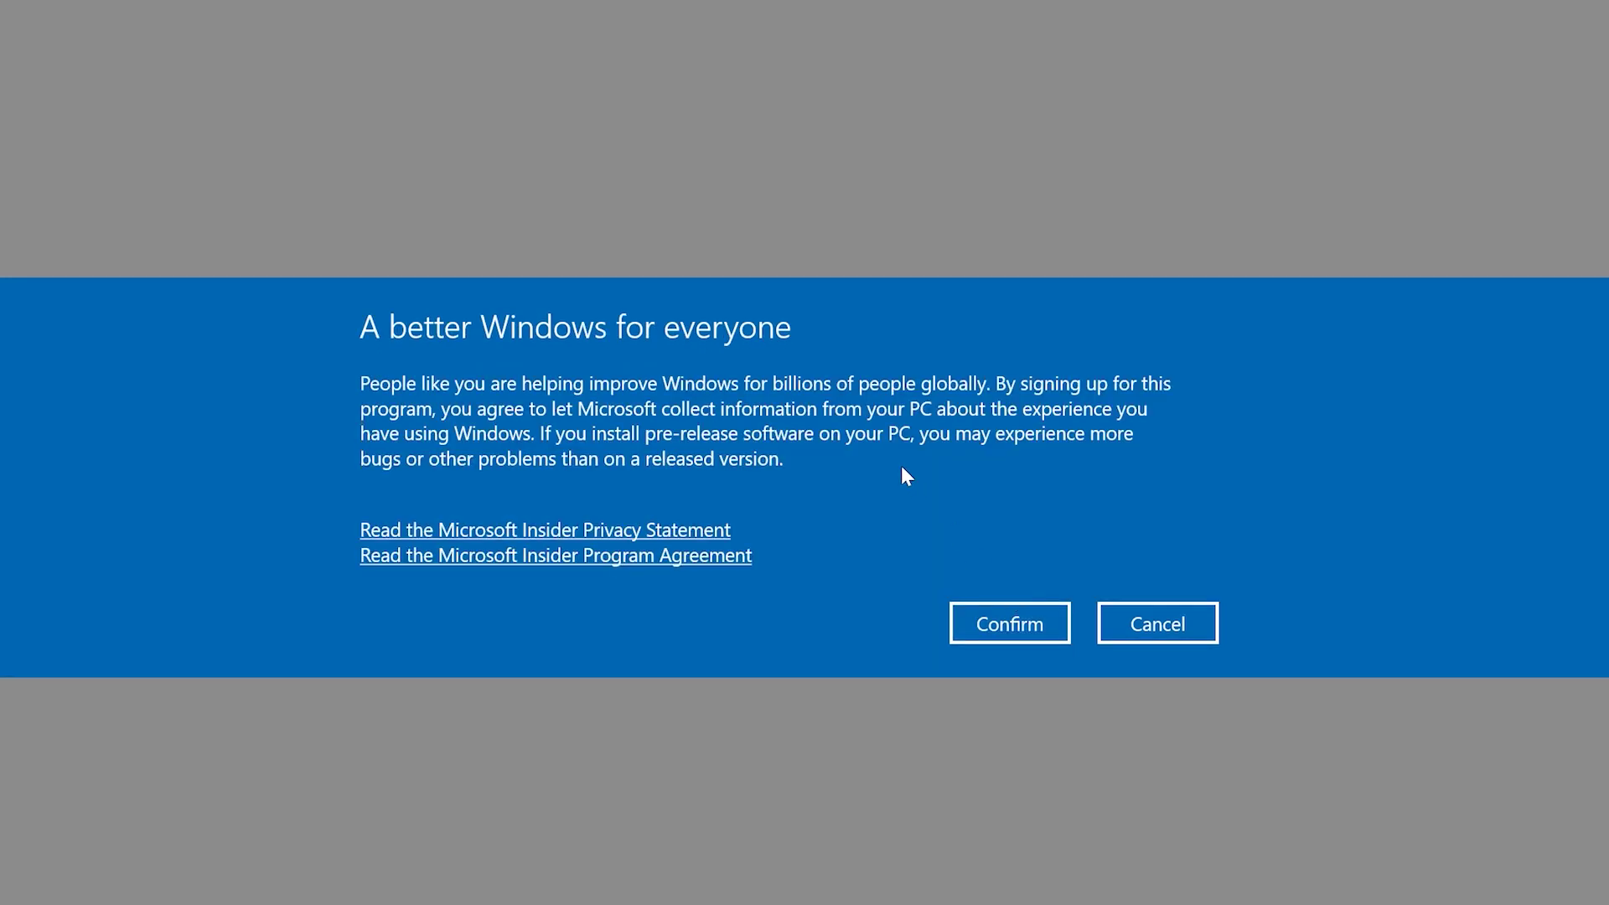
{"action": "left_click", "coordinate": [1021, 635]}
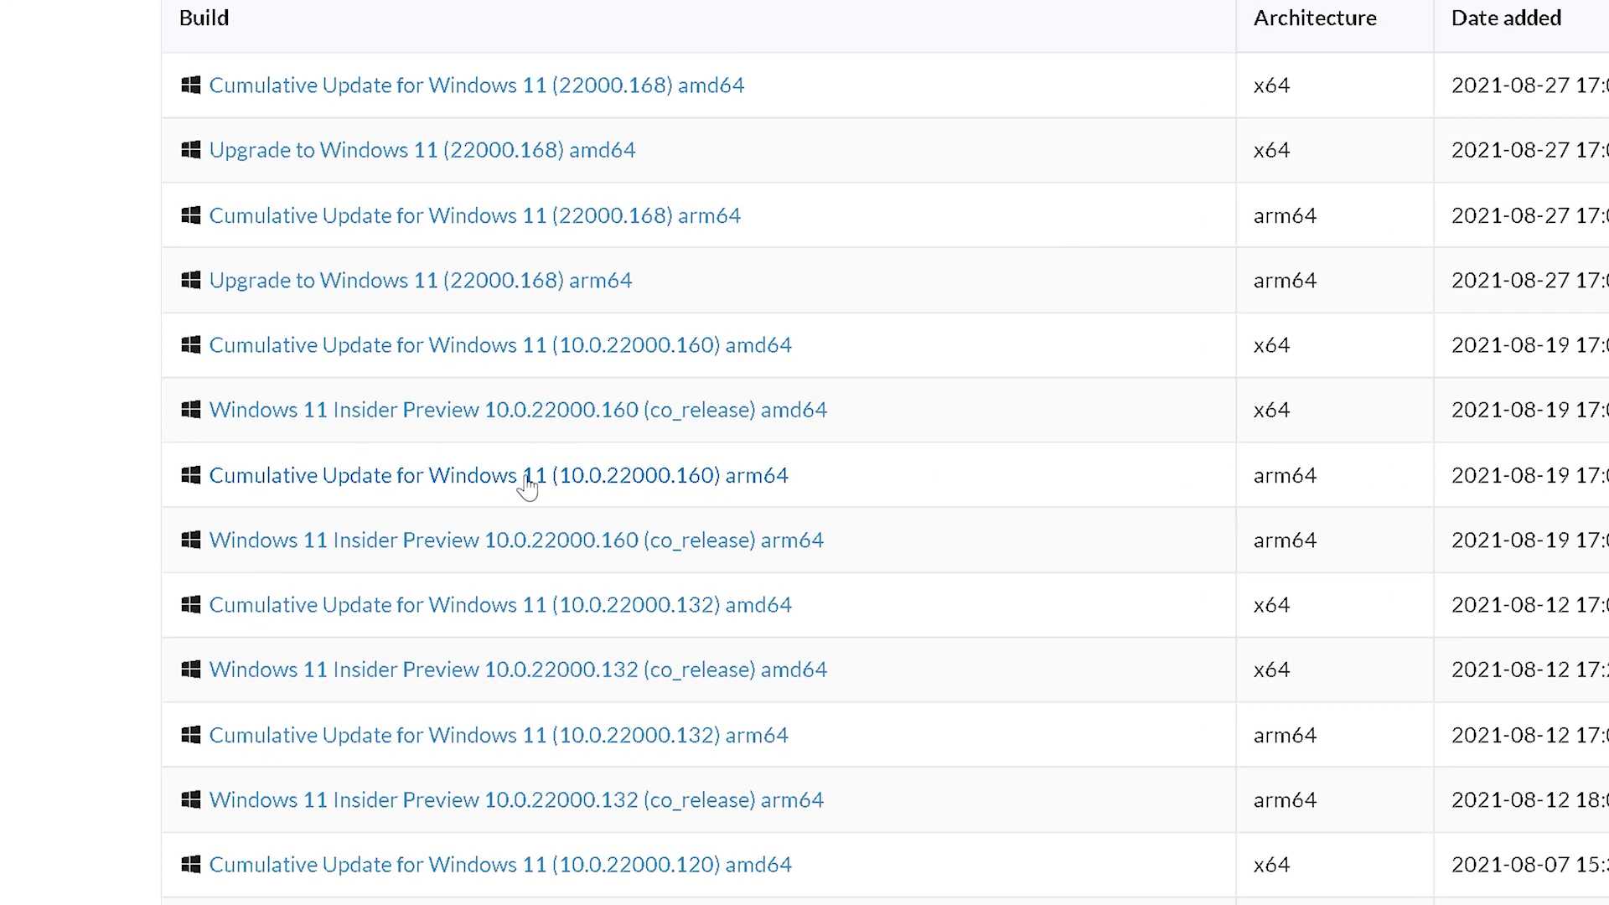
- Choose English (United States) and Windows Pro for build 10.0.22000.160 amd64
{"action": "left_click", "coordinate": [534, 419]}
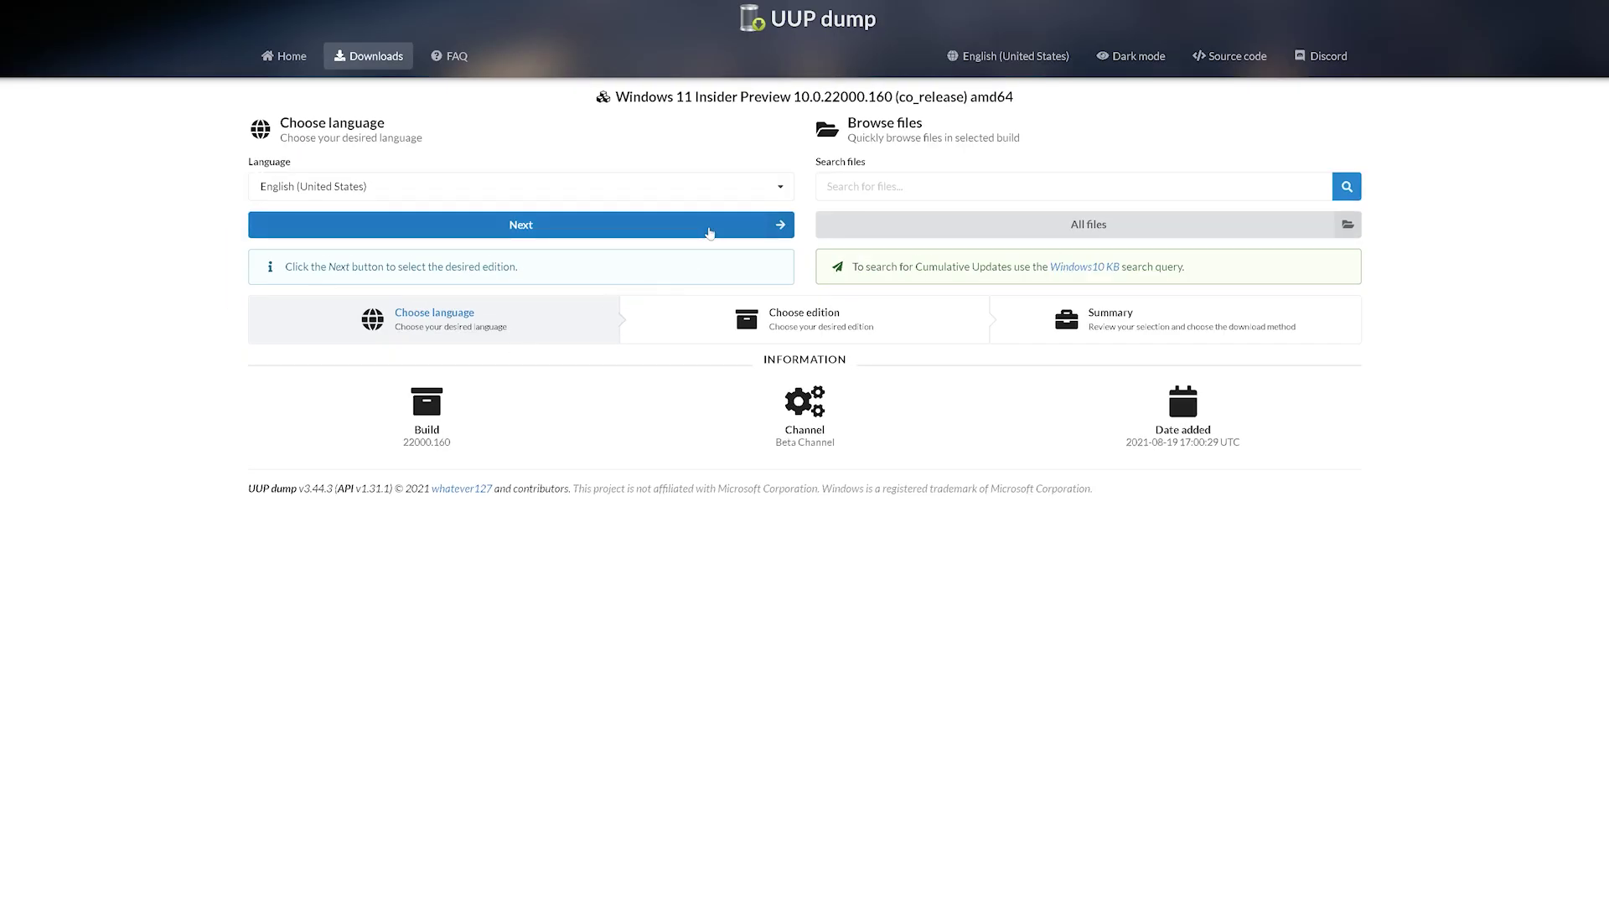
{"action": "left_click", "coordinate": [711, 232]}
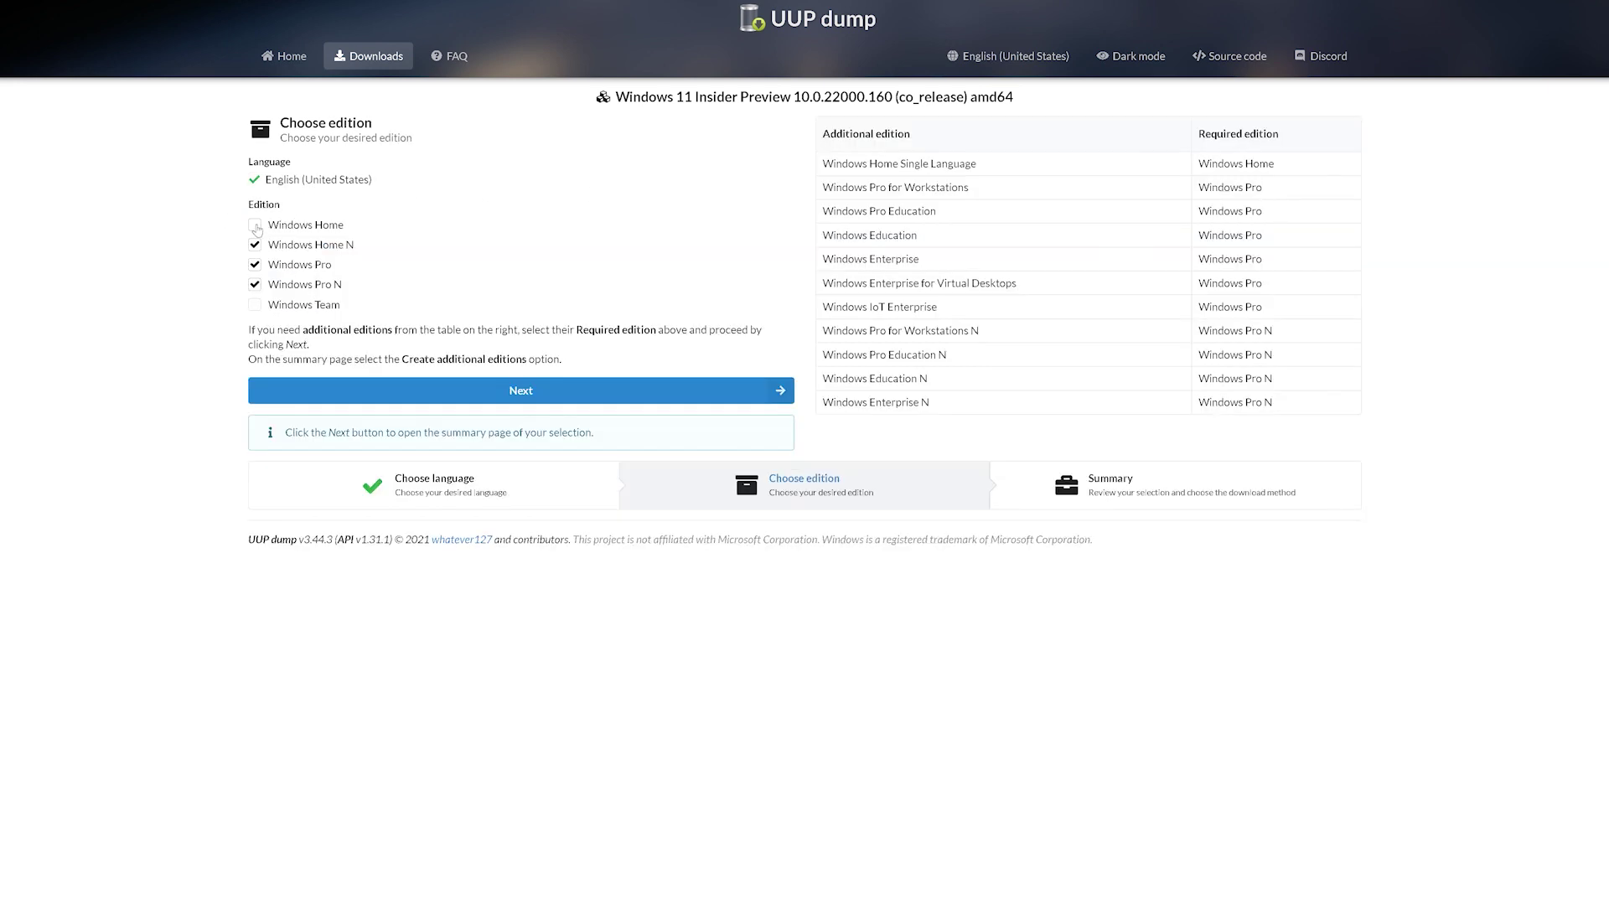
{"action": "left_click", "coordinate": [512, 391]}
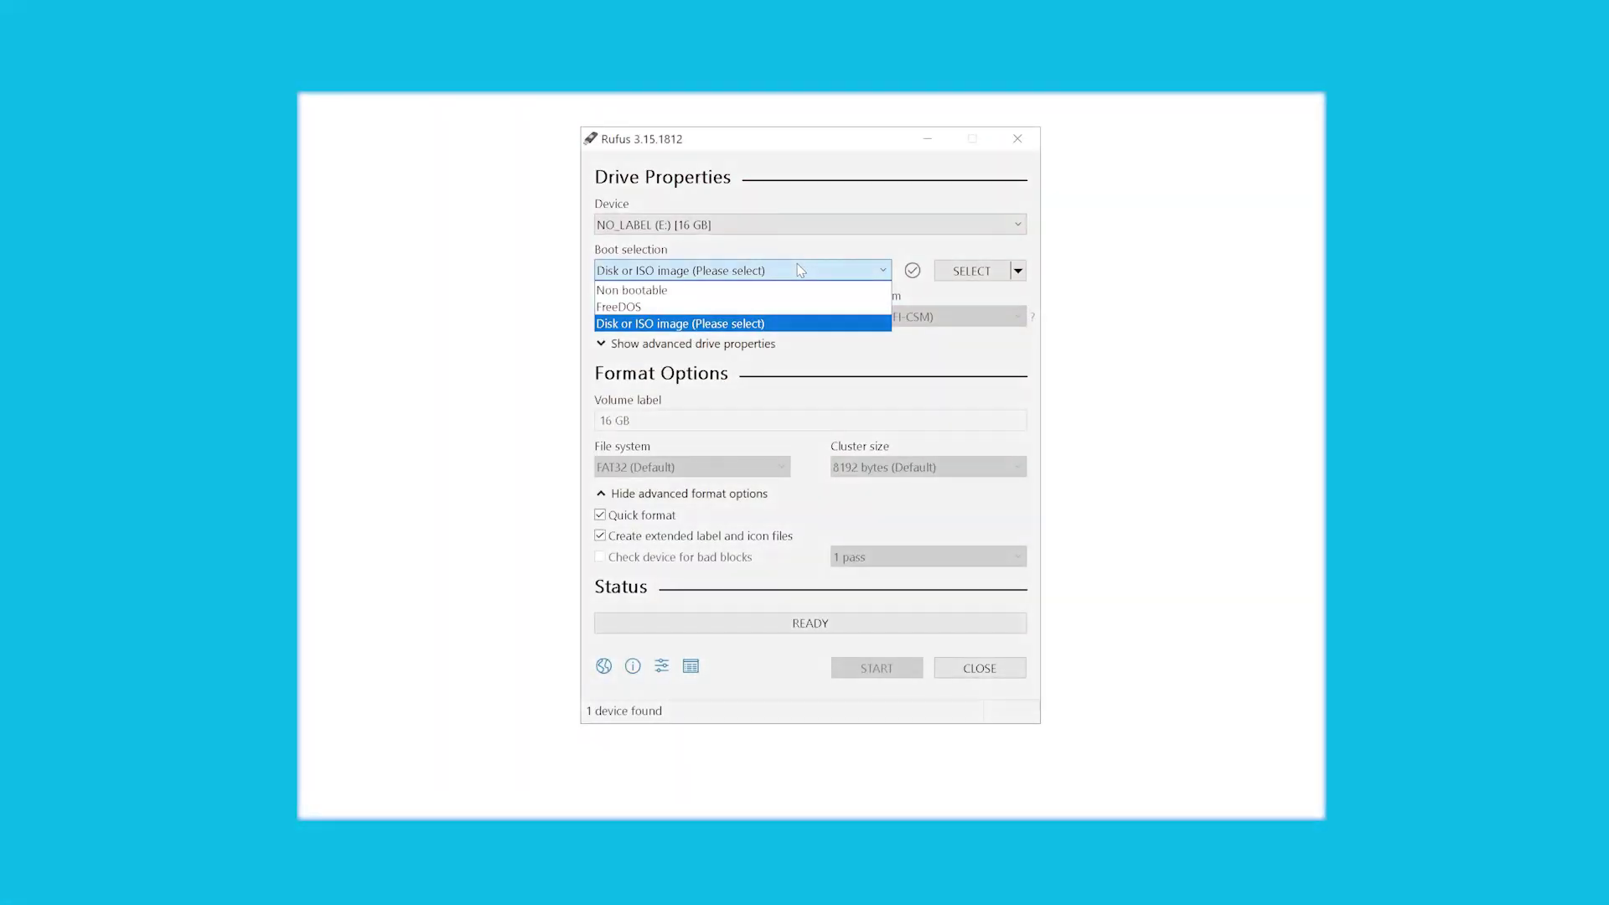
- Load the Windows 11 Insider Preview ISO from X:\Windows 11 as Rufus's disk image
{"action": "left_click", "coordinate": [801, 270]}
{"action": "left_click", "coordinate": [965, 271]}
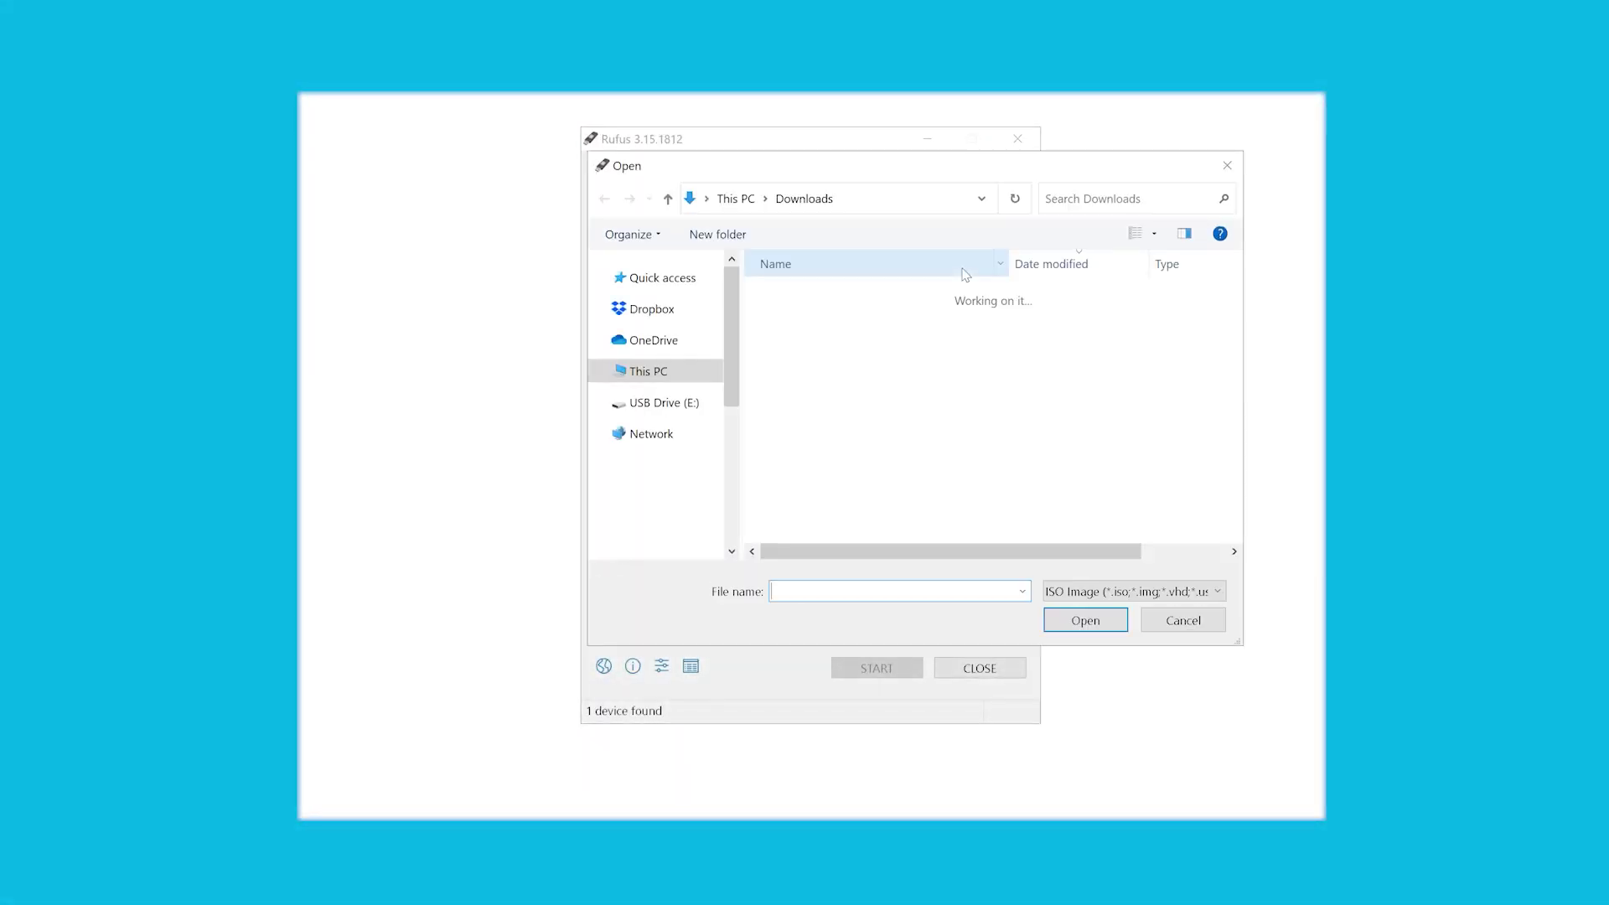
{"action": "scroll", "coordinate": [671, 367], "scroll_direction": "up", "scroll_amount": 3}
{"action": "scroll", "coordinate": [671, 367], "scroll_direction": "up", "scroll_amount": 5}
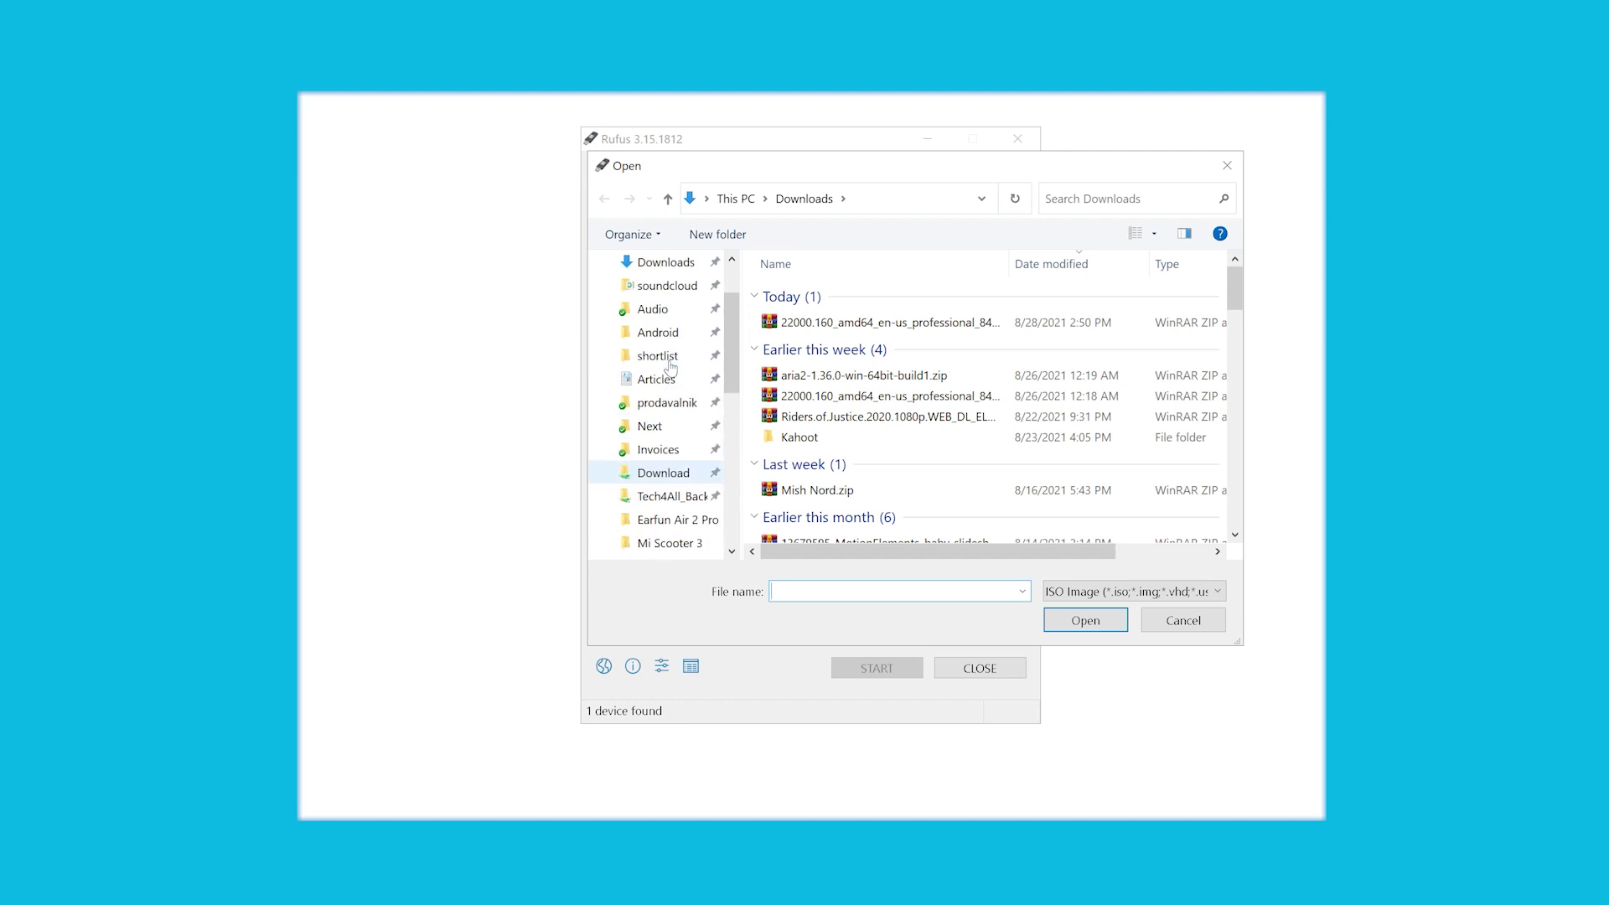
{"action": "scroll", "coordinate": [671, 327], "scroll_direction": "down", "scroll_amount": 8}
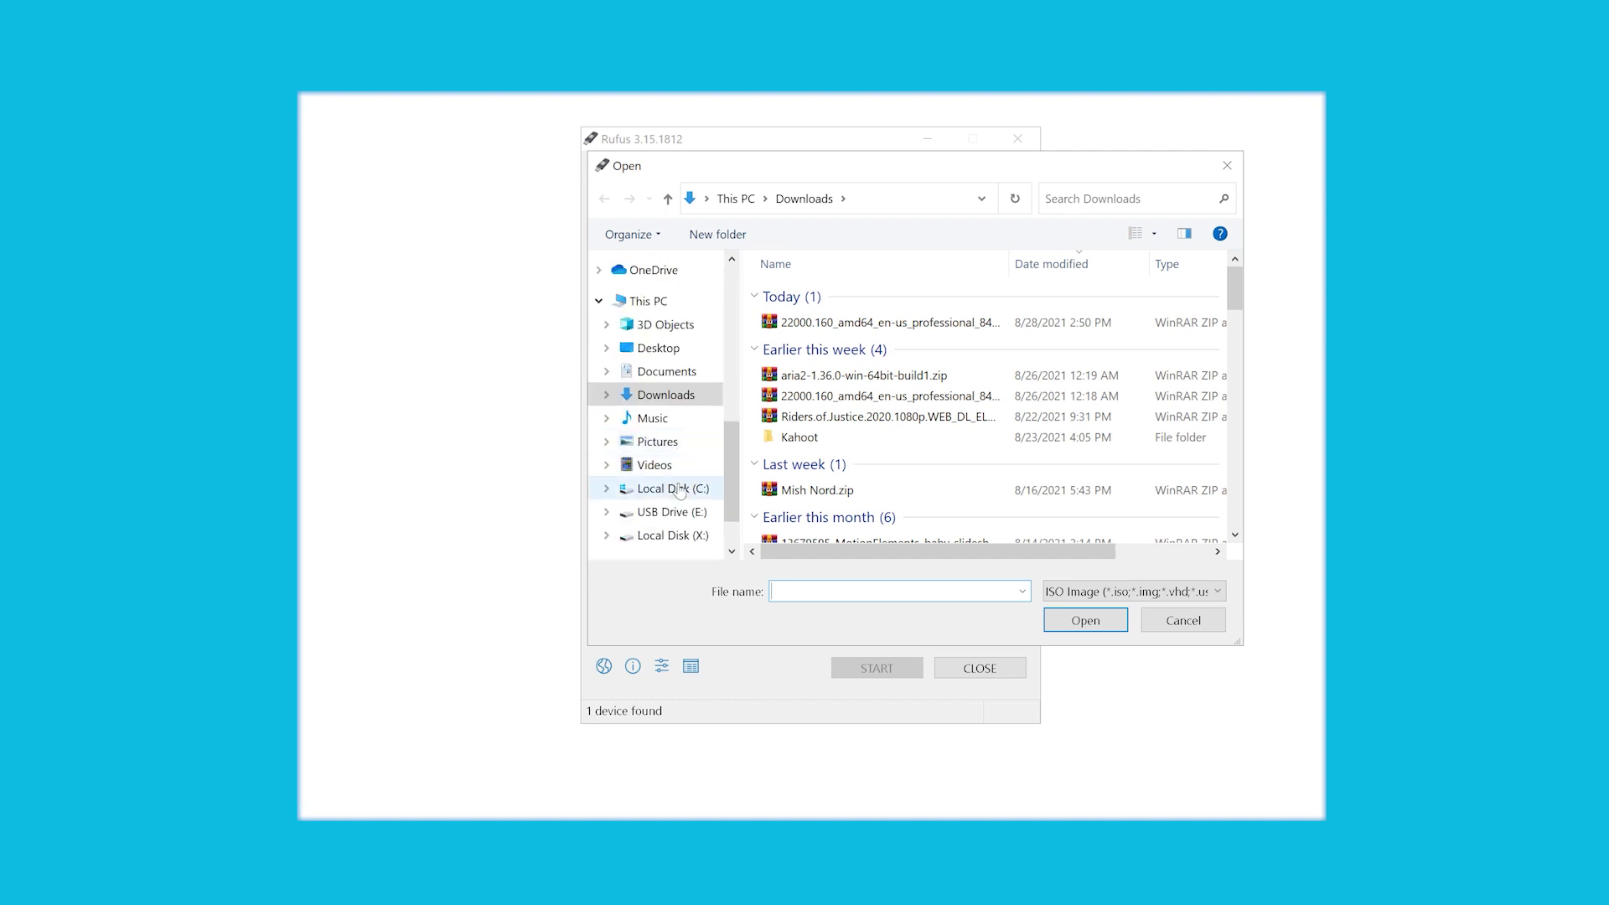
{"action": "left_click", "coordinate": [674, 536]}
{"action": "double_click", "coordinate": [835, 421]}
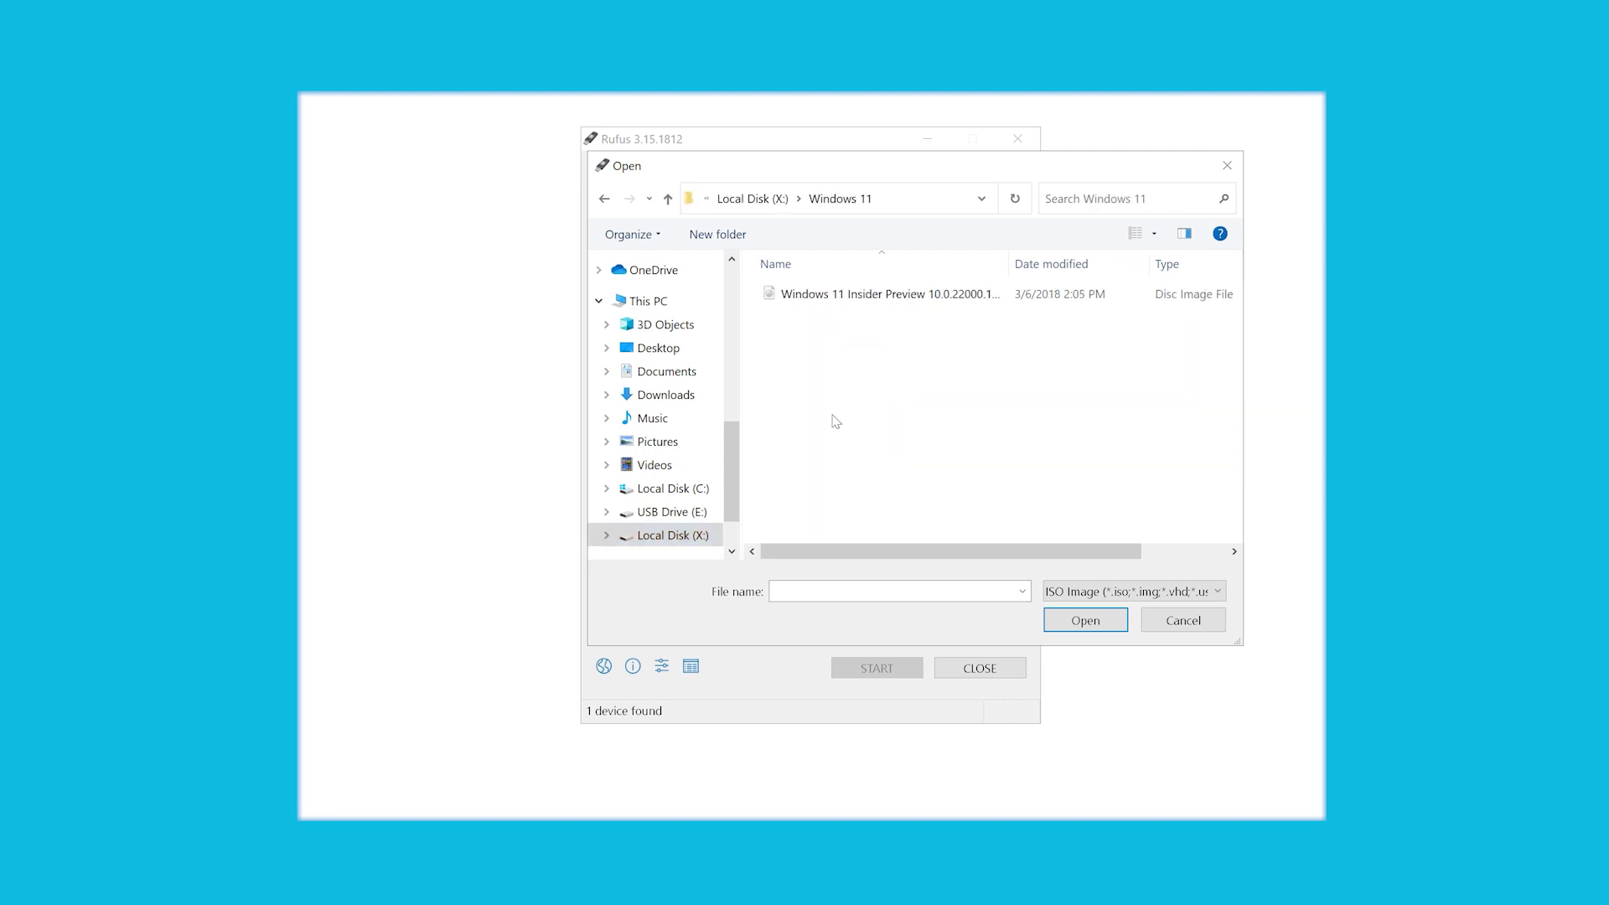
{"action": "left_click", "coordinate": [845, 297]}
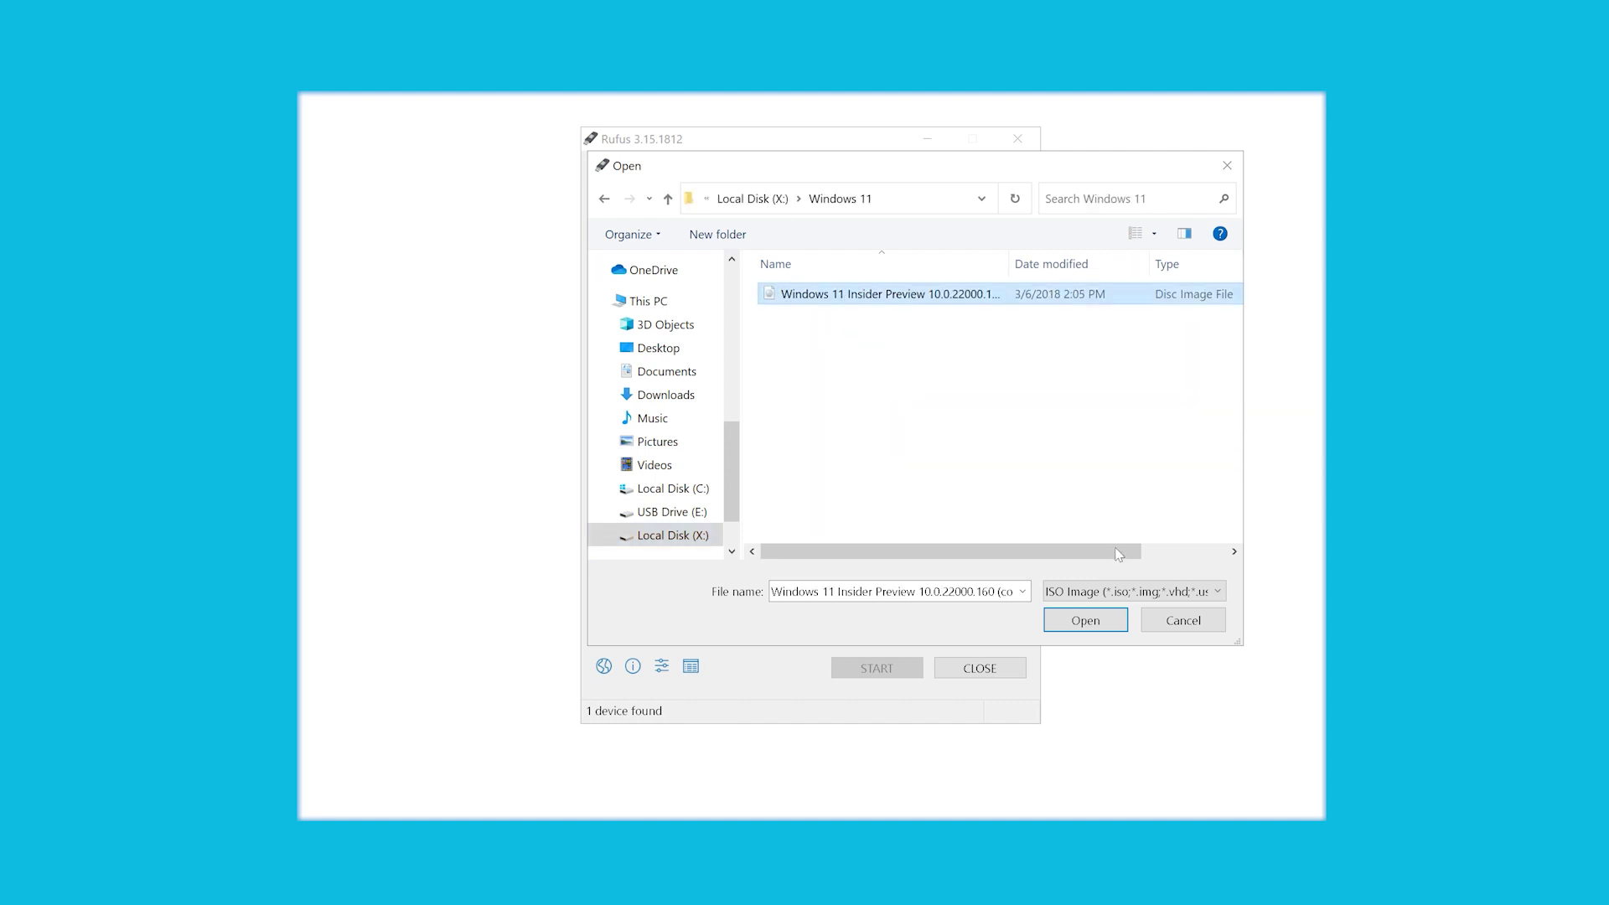
{"action": "left_click", "coordinate": [1098, 624]}
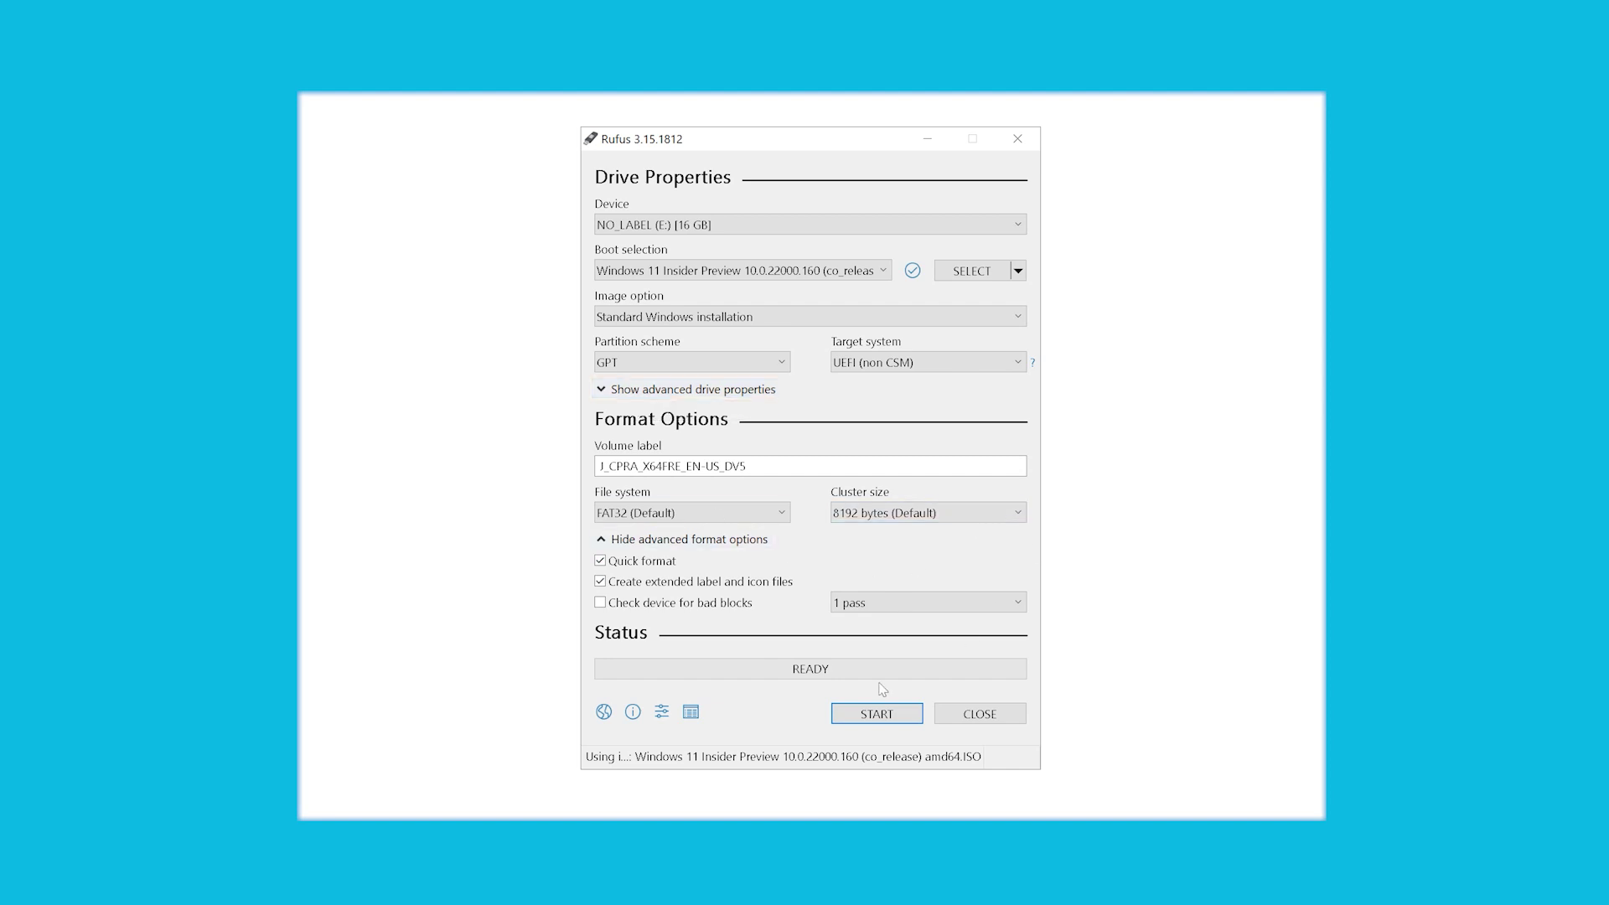
- Start writing the ISO to the 16 GB USB drive, accepting the data-erase warning
{"action": "left_click", "coordinate": [874, 515]}
{"action": "left_click", "coordinate": [878, 716]}
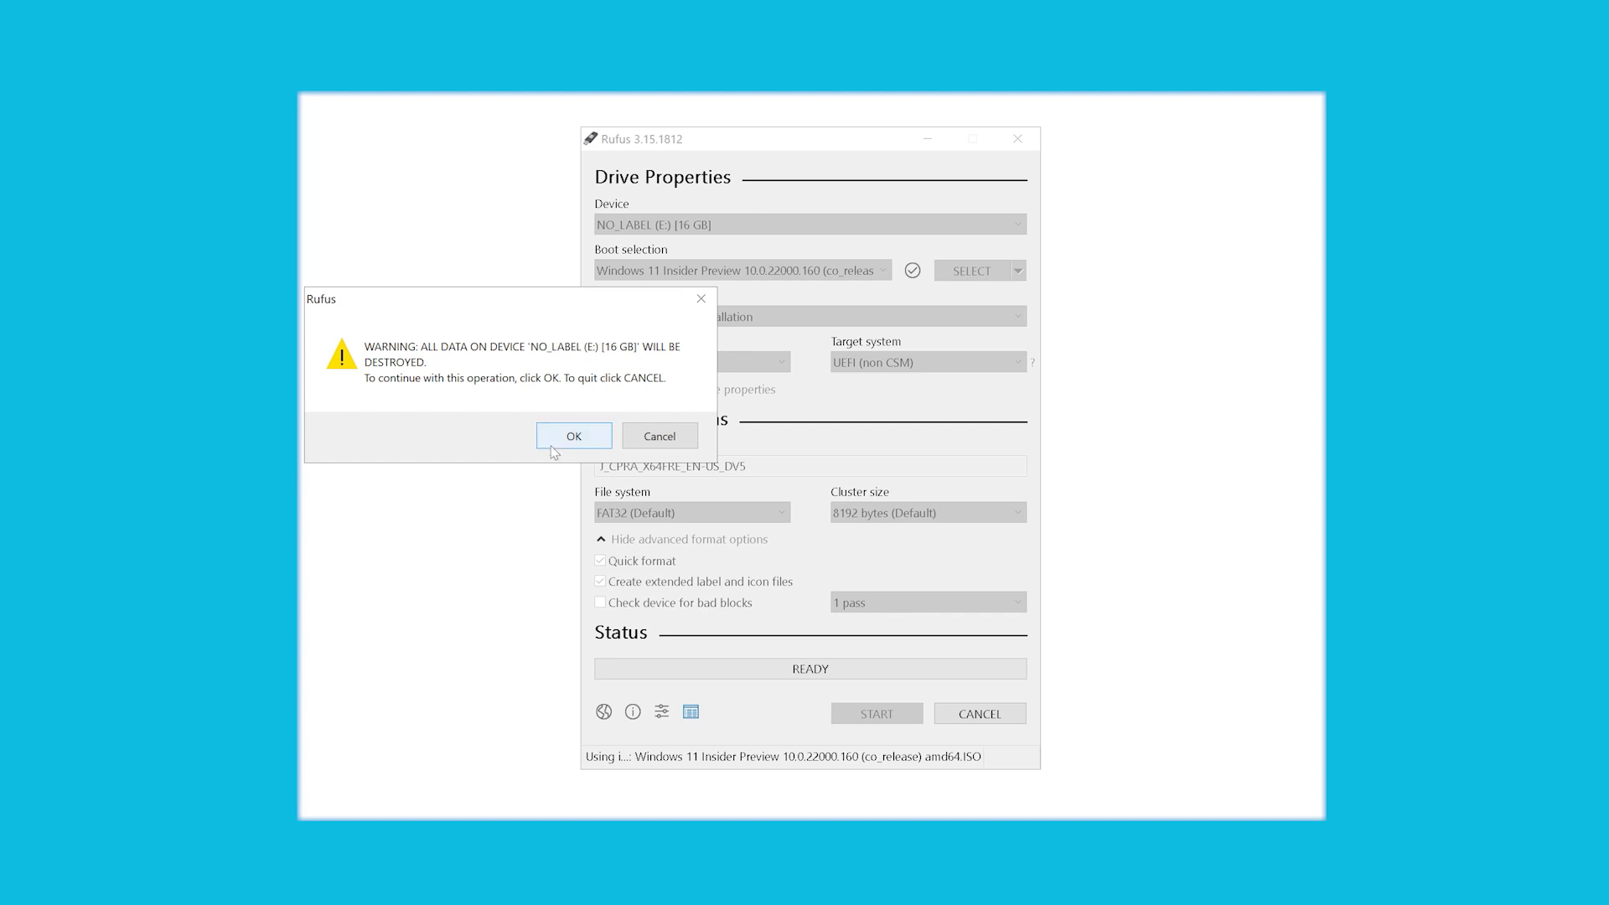
{"action": "left_click", "coordinate": [551, 445]}
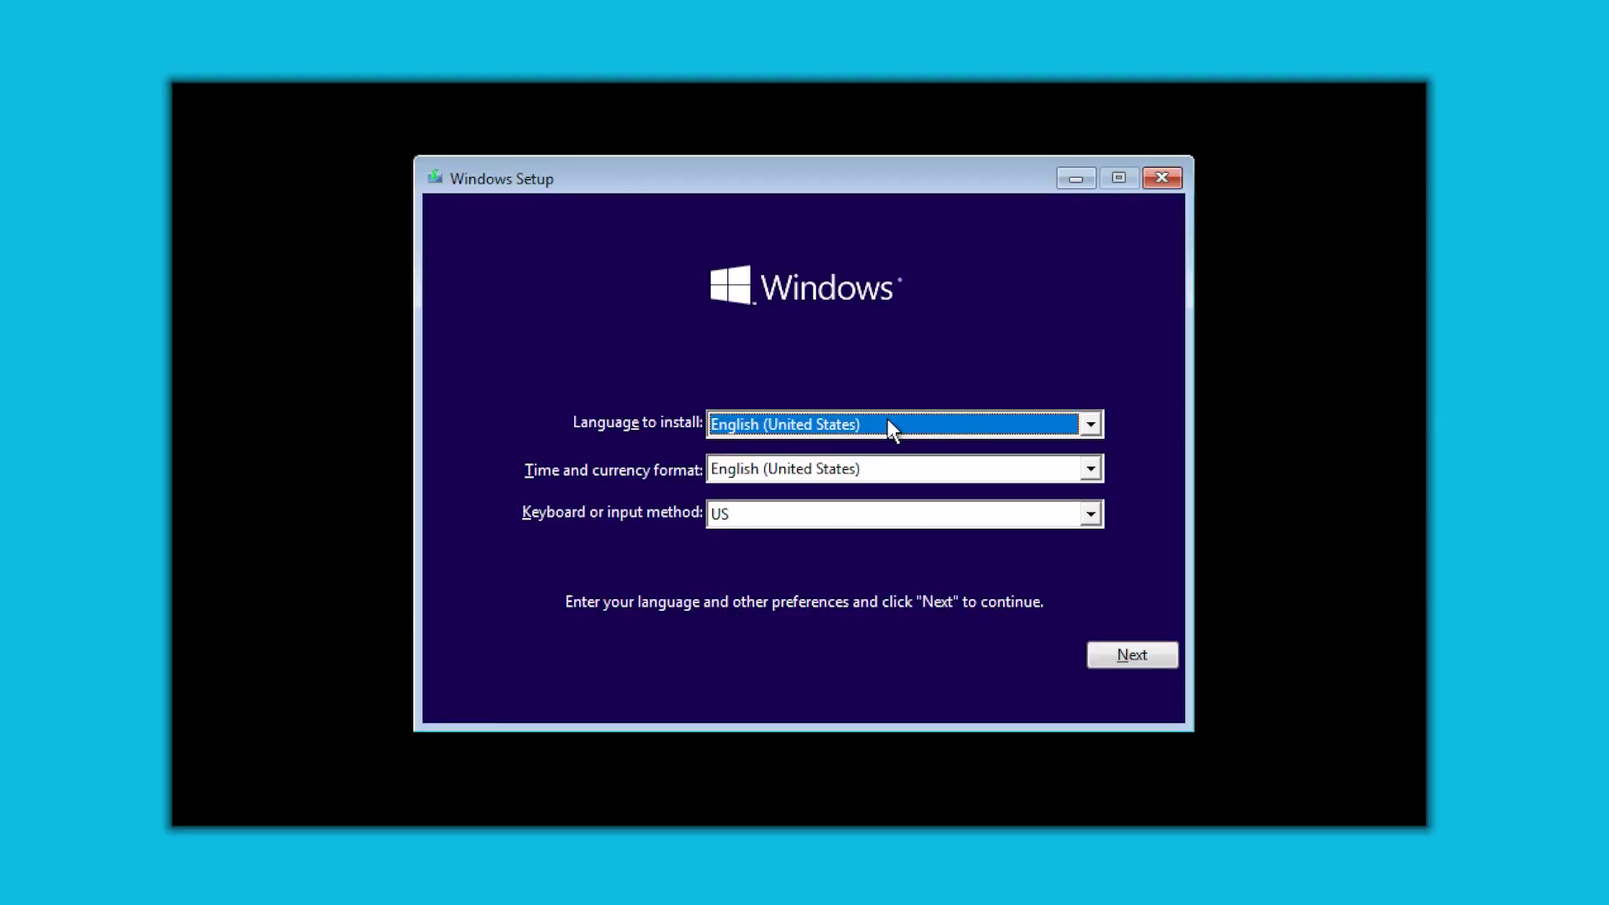
- Keep English (United States) language and time format and the US keyboard in Windows Setup
{"action": "left_click", "coordinate": [886, 419]}
{"action": "left_click", "coordinate": [887, 417]}
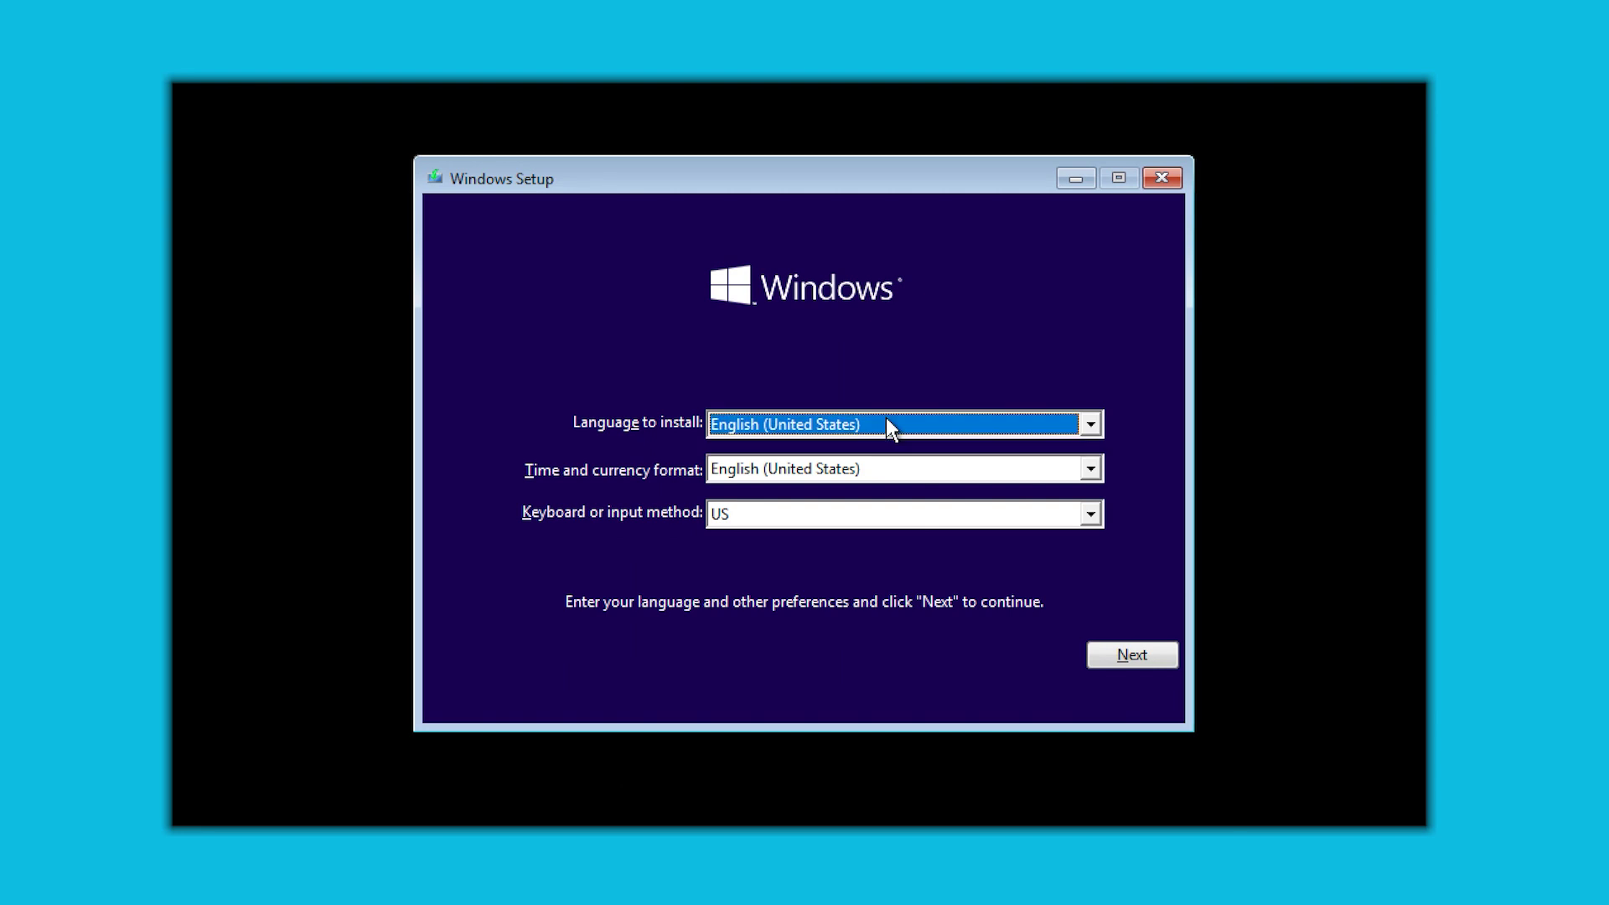
{"action": "left_click", "coordinate": [898, 466]}
{"action": "left_click", "coordinate": [899, 466]}
{"action": "left_click", "coordinate": [879, 513]}
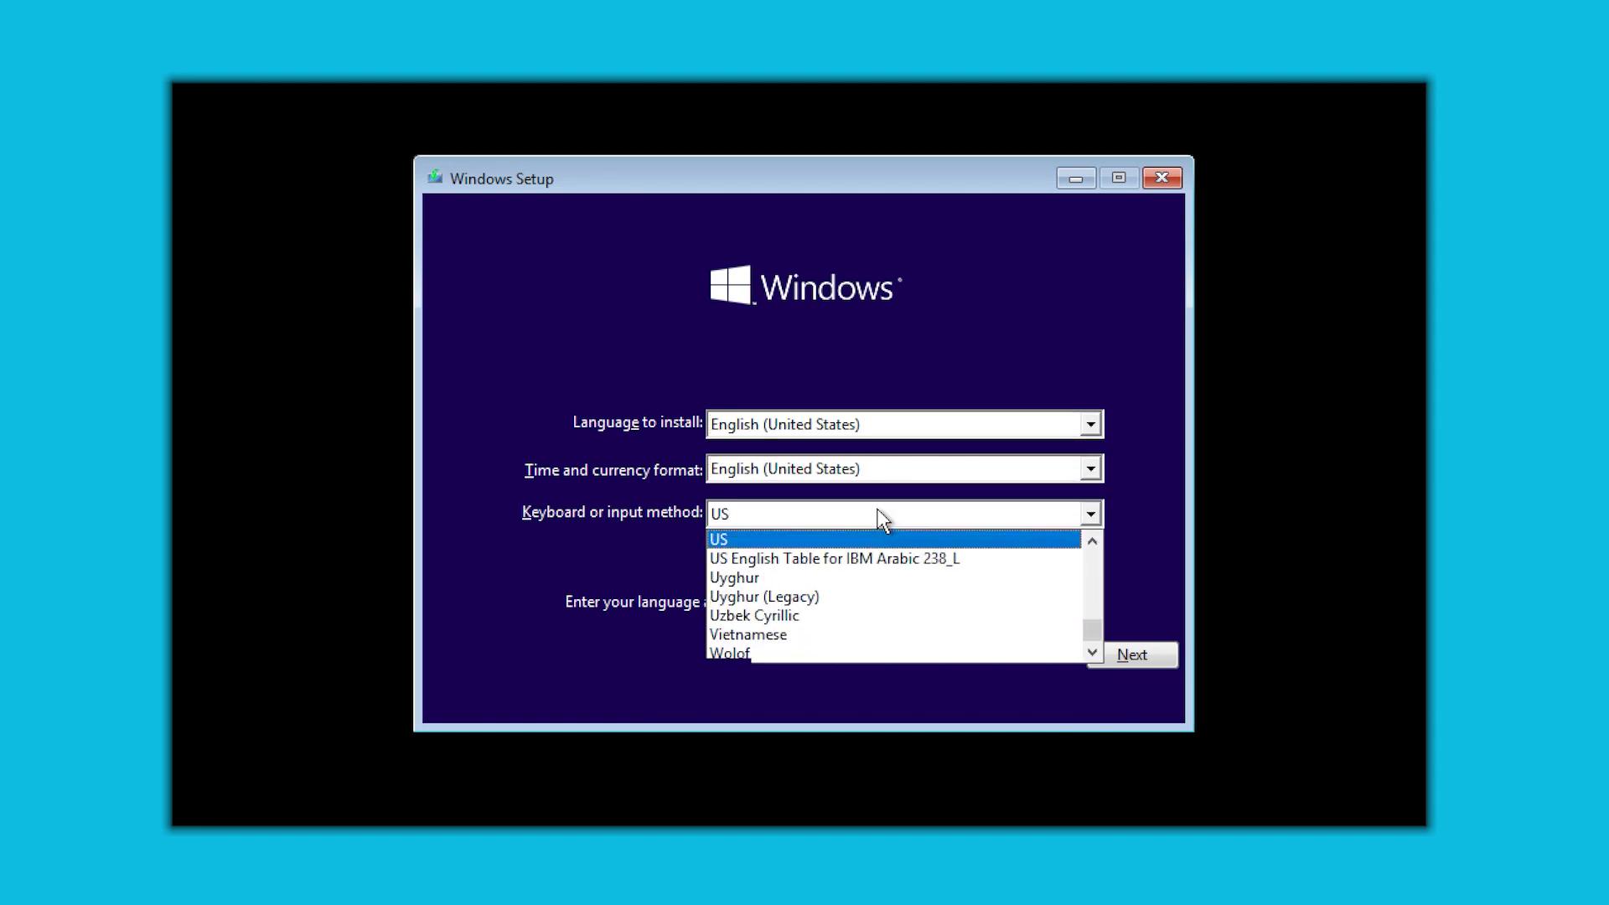
{"action": "left_click", "coordinate": [879, 513]}
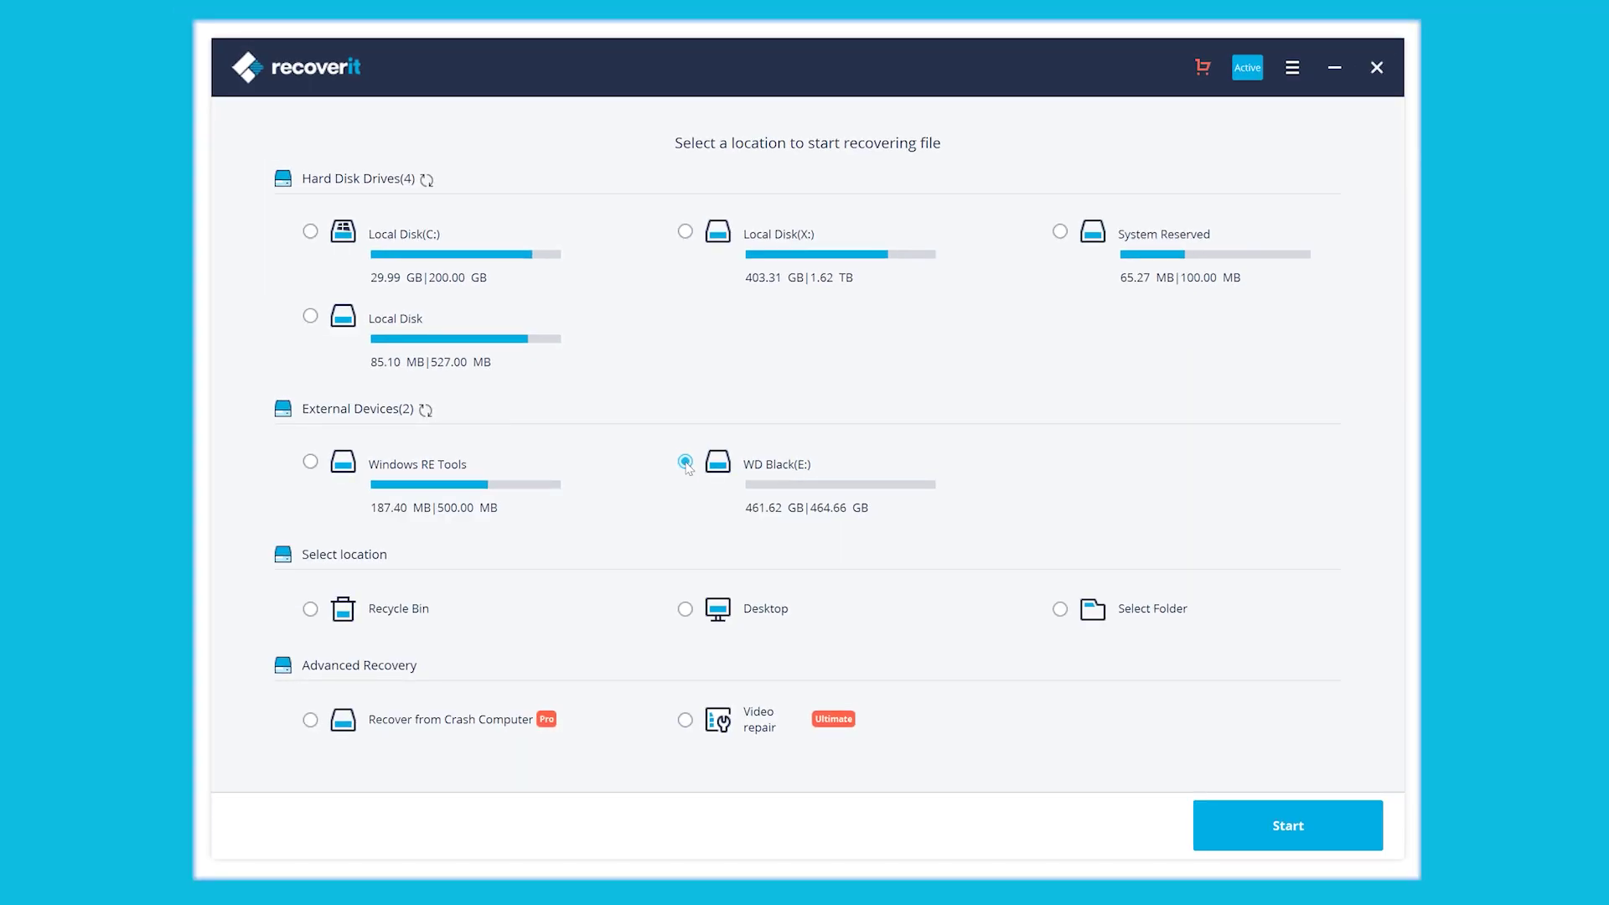
- Scan WD Black (E:) and fully preview IMG_20210205_173244.jpg from Recycle Bin > Photos
{"action": "left_click", "coordinate": [1300, 821]}
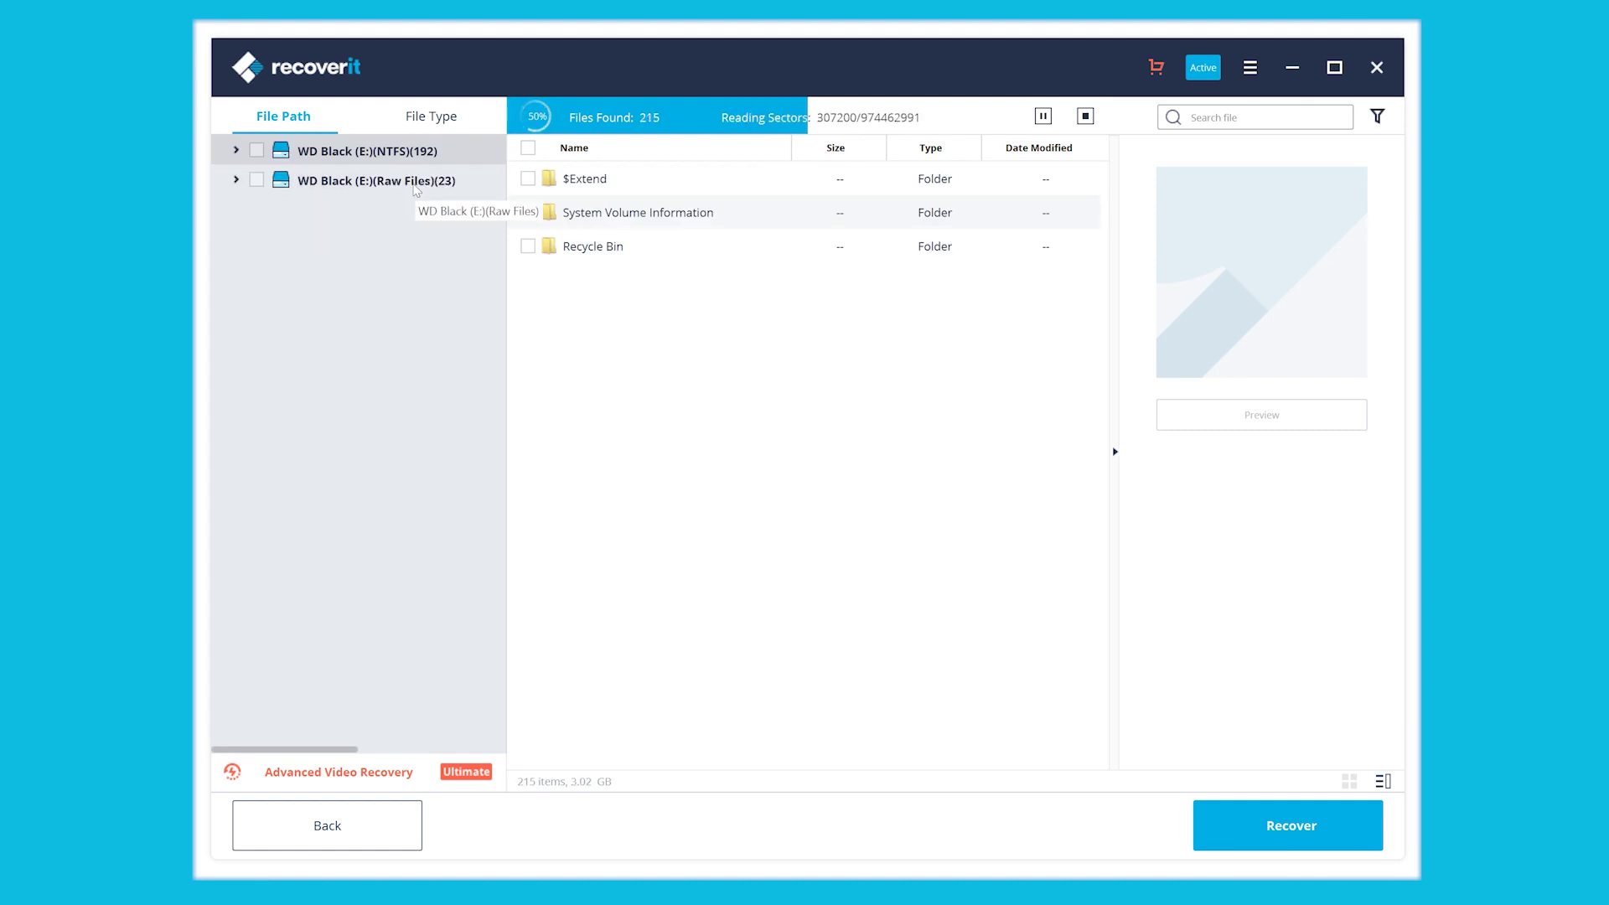
{"action": "left_click", "coordinate": [236, 153]}
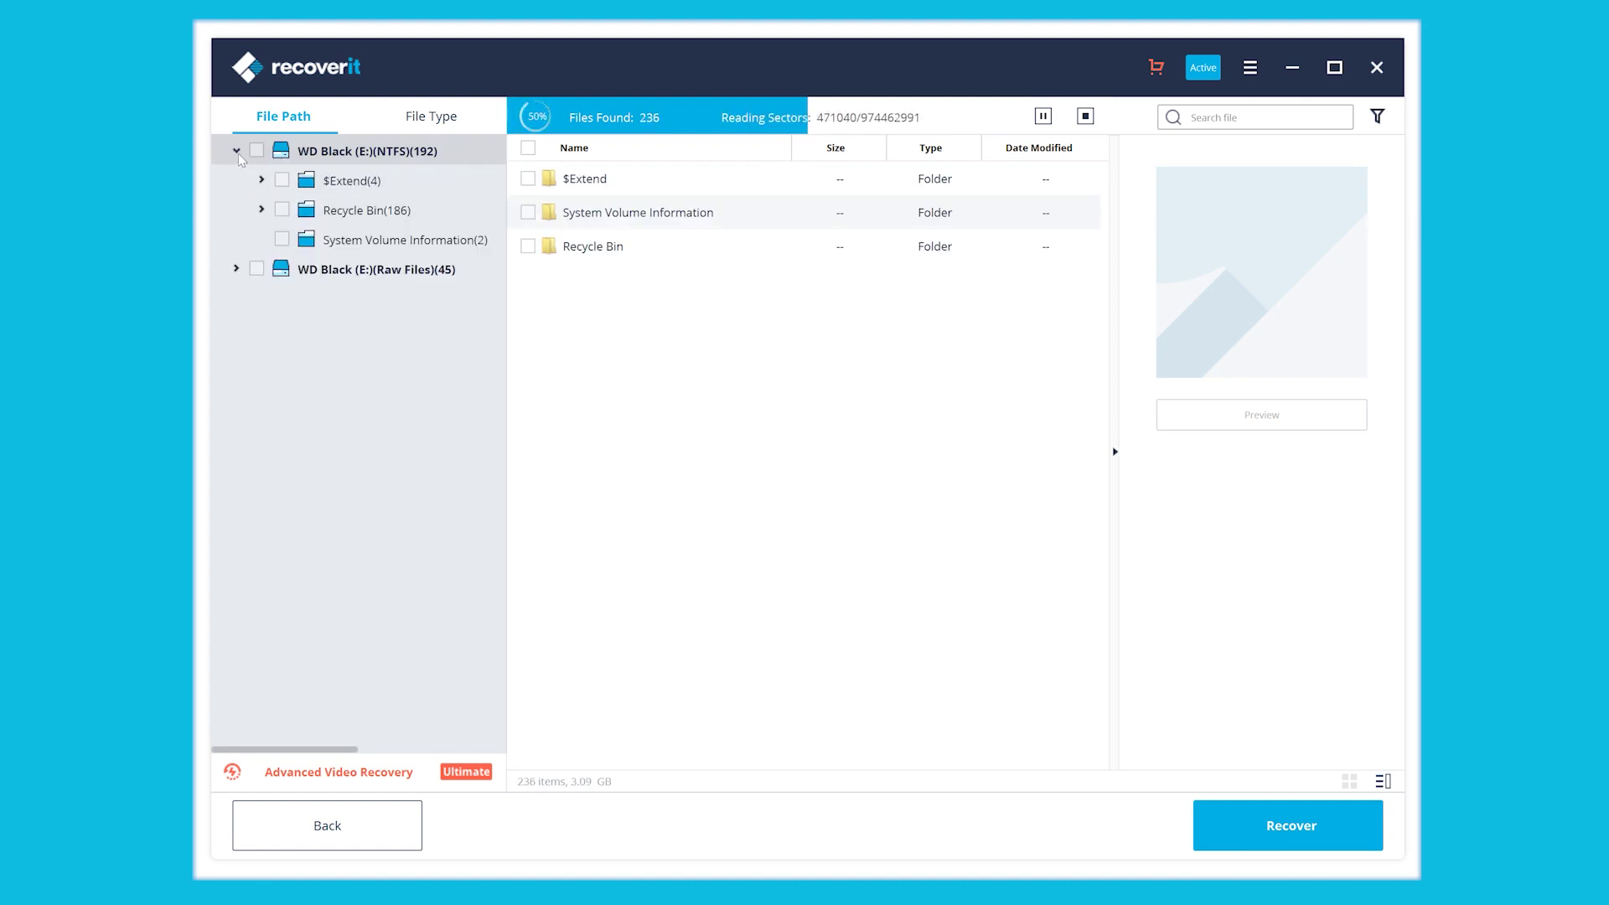
{"action": "left_click", "coordinate": [376, 212]}
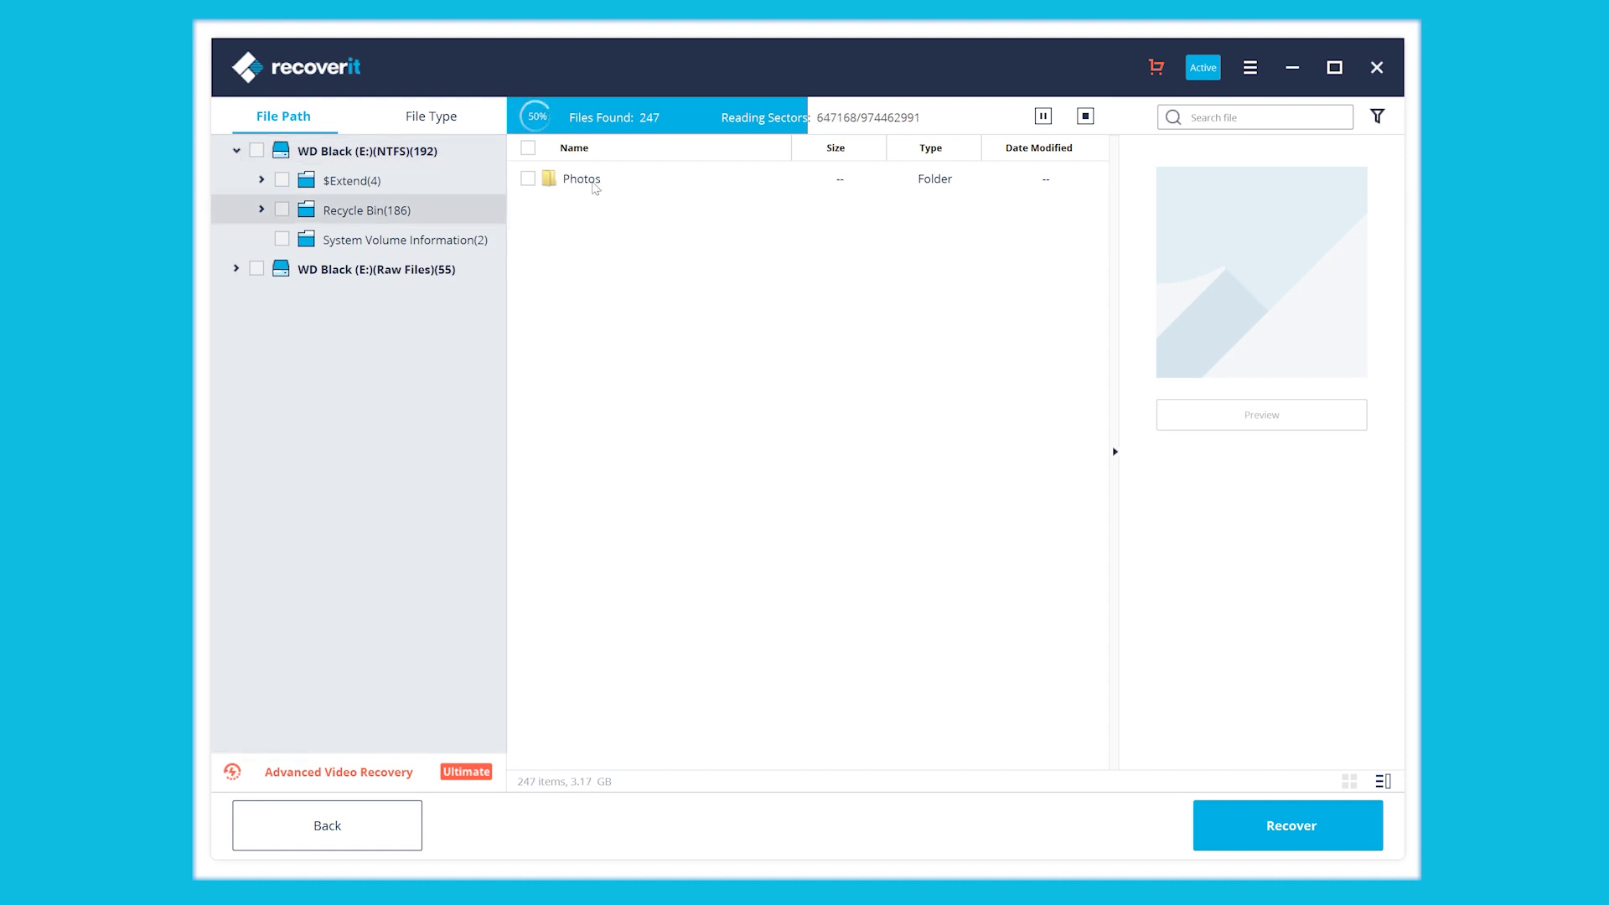
{"action": "double_click", "coordinate": [587, 180]}
{"action": "scroll", "coordinate": [637, 419], "scroll_direction": "down", "scroll_amount": 15}
{"action": "left_click", "coordinate": [662, 544]}
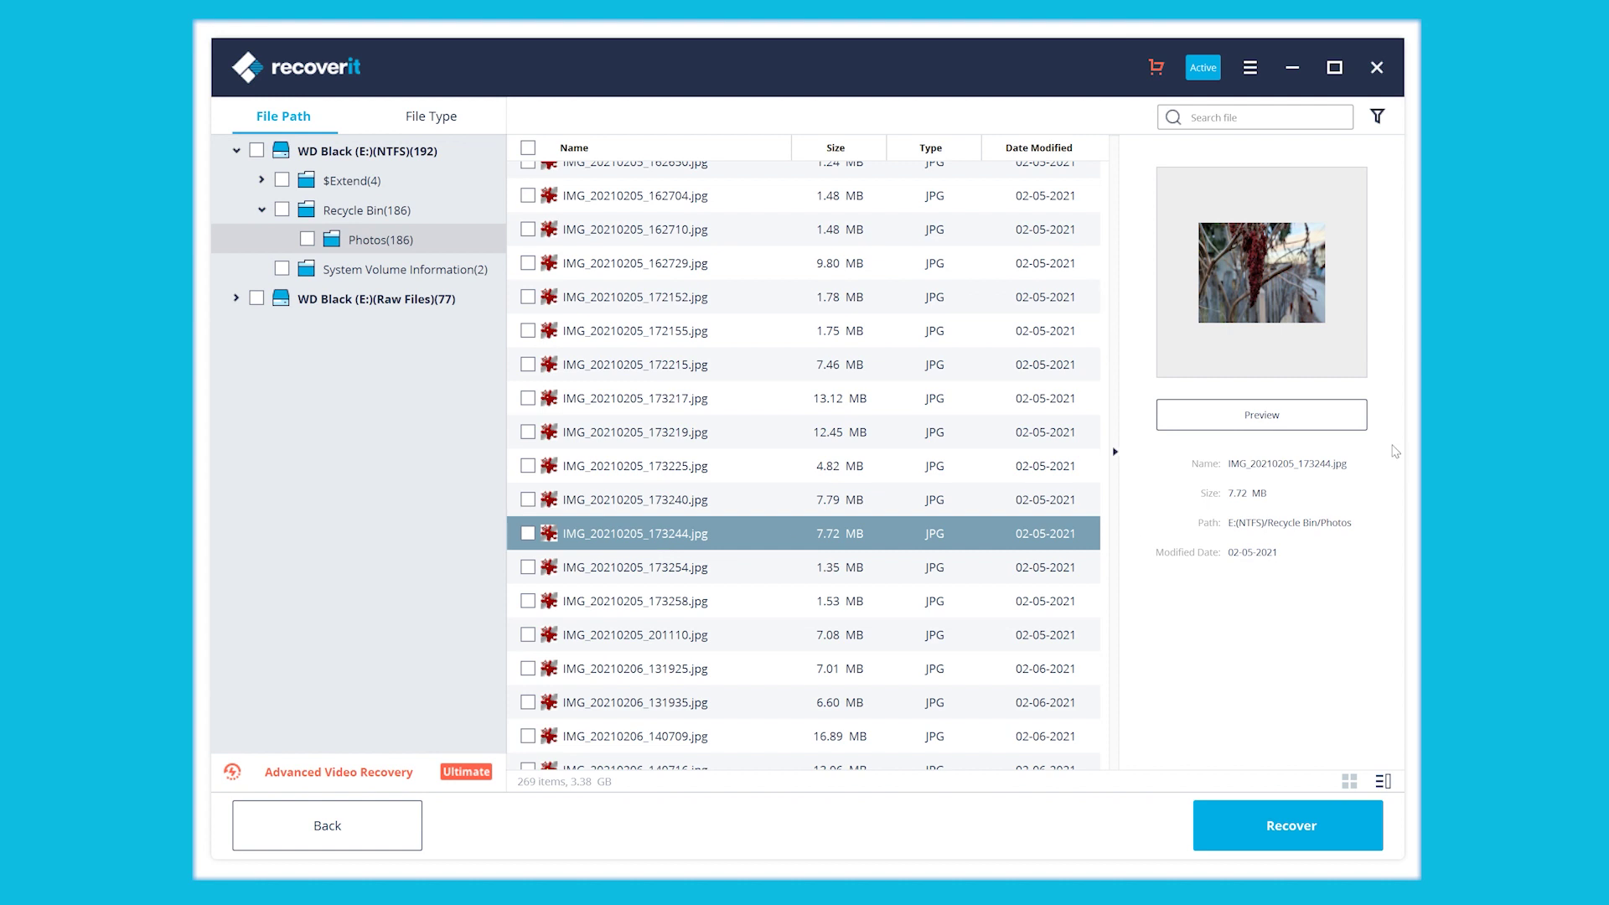
{"action": "left_click", "coordinate": [1301, 423]}
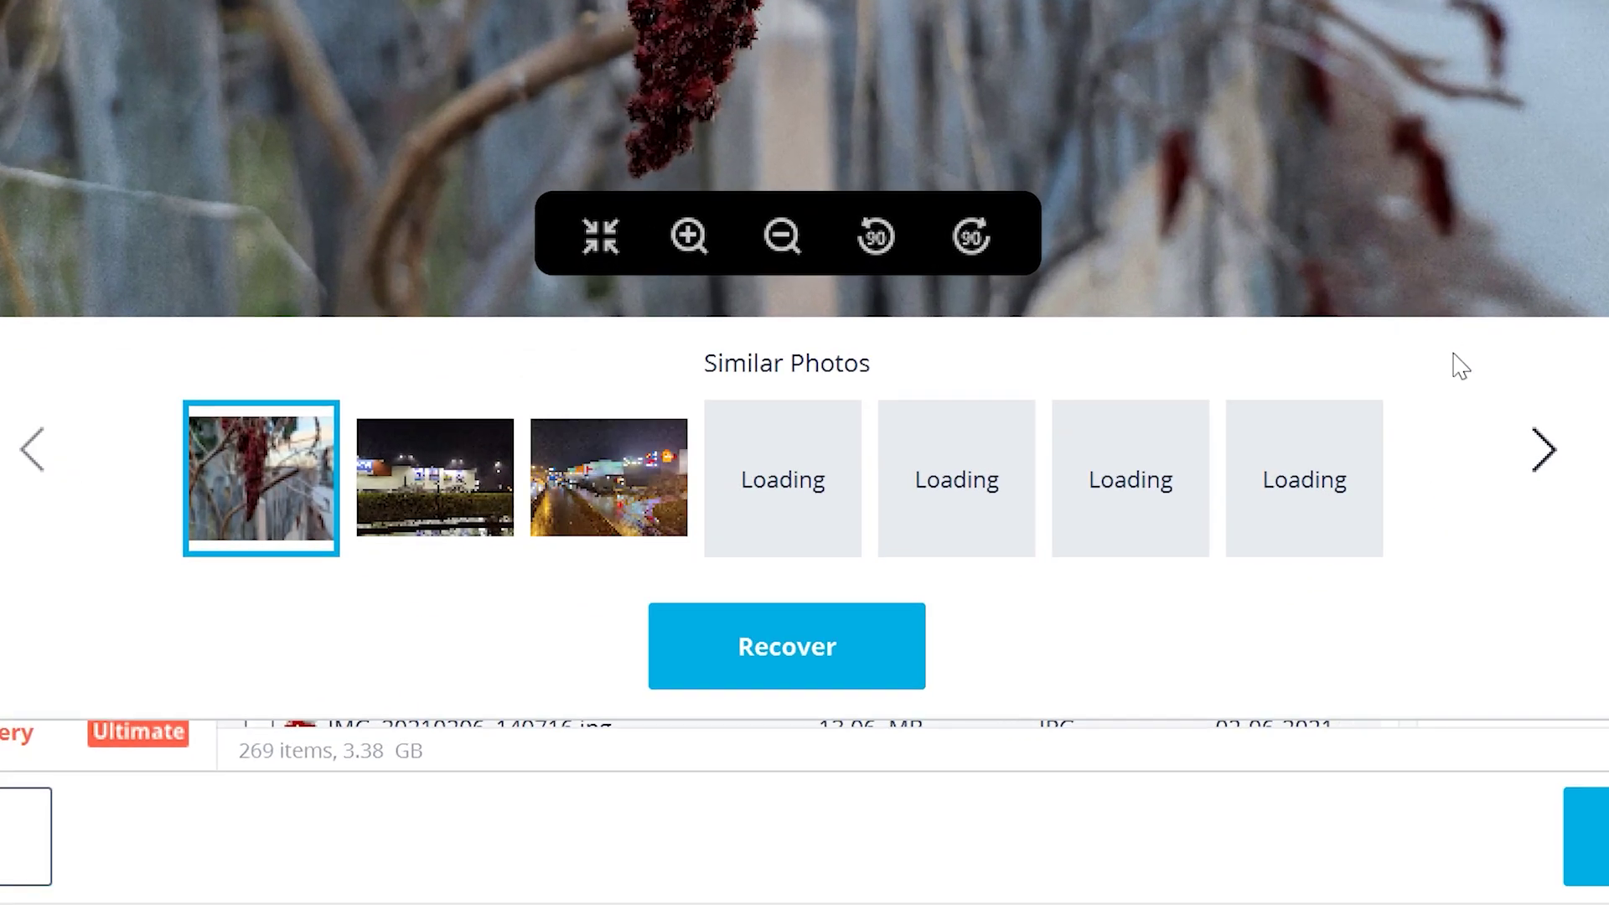
- Preview the third similar photo and IMG_20210107_221834.jpg from the Similar Photos strip
{"action": "left_click", "coordinate": [562, 494]}
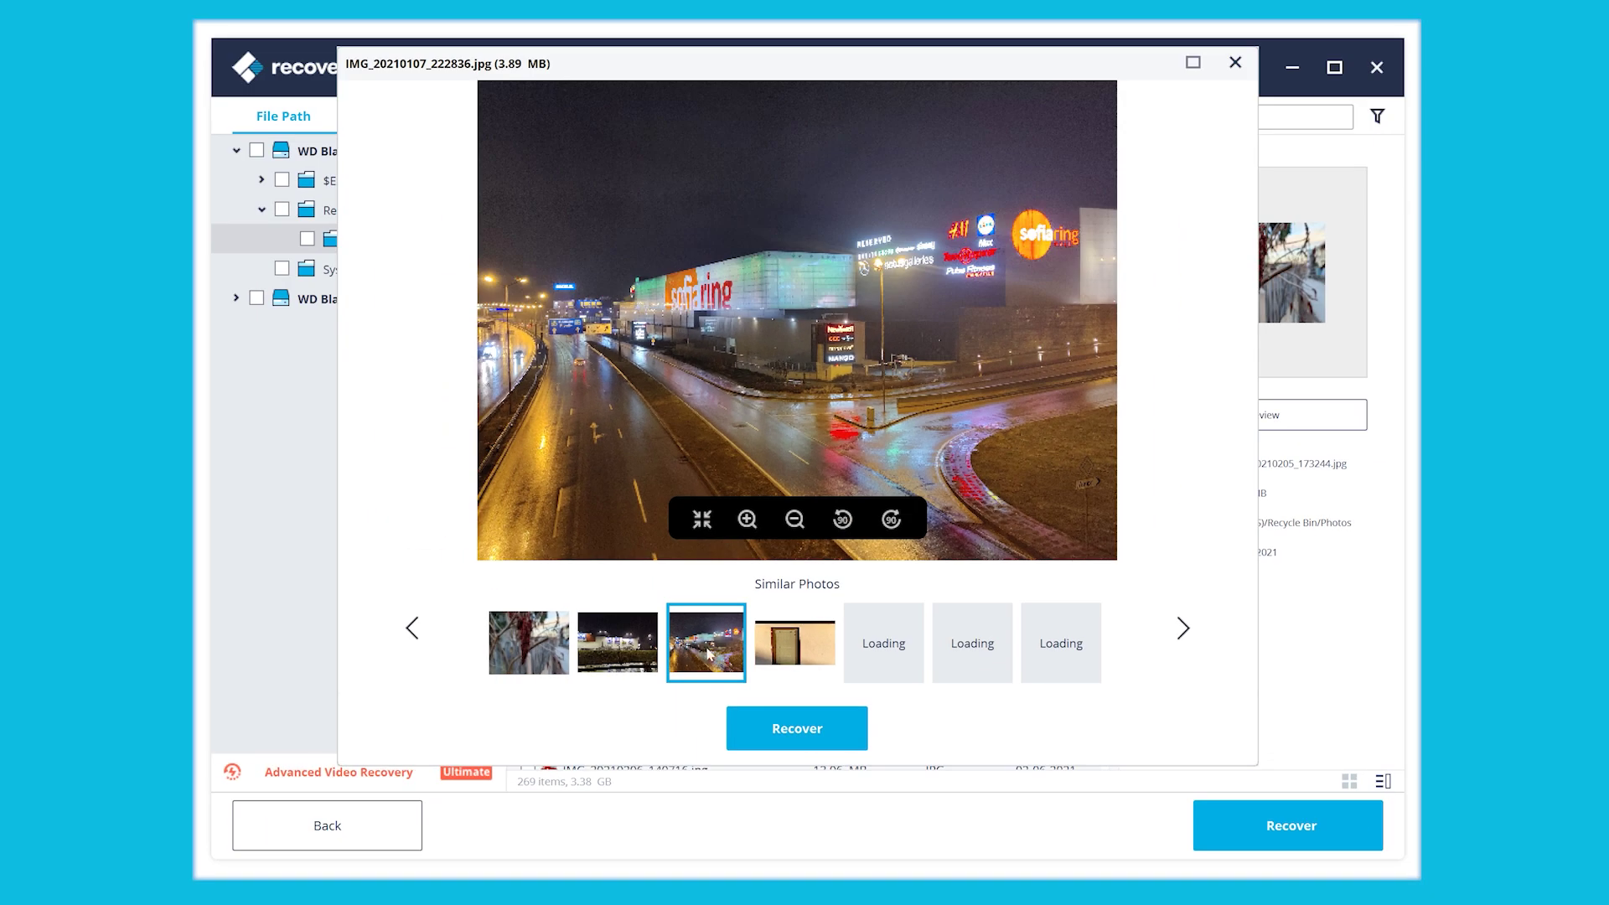
{"action": "left_click", "coordinate": [418, 633]}
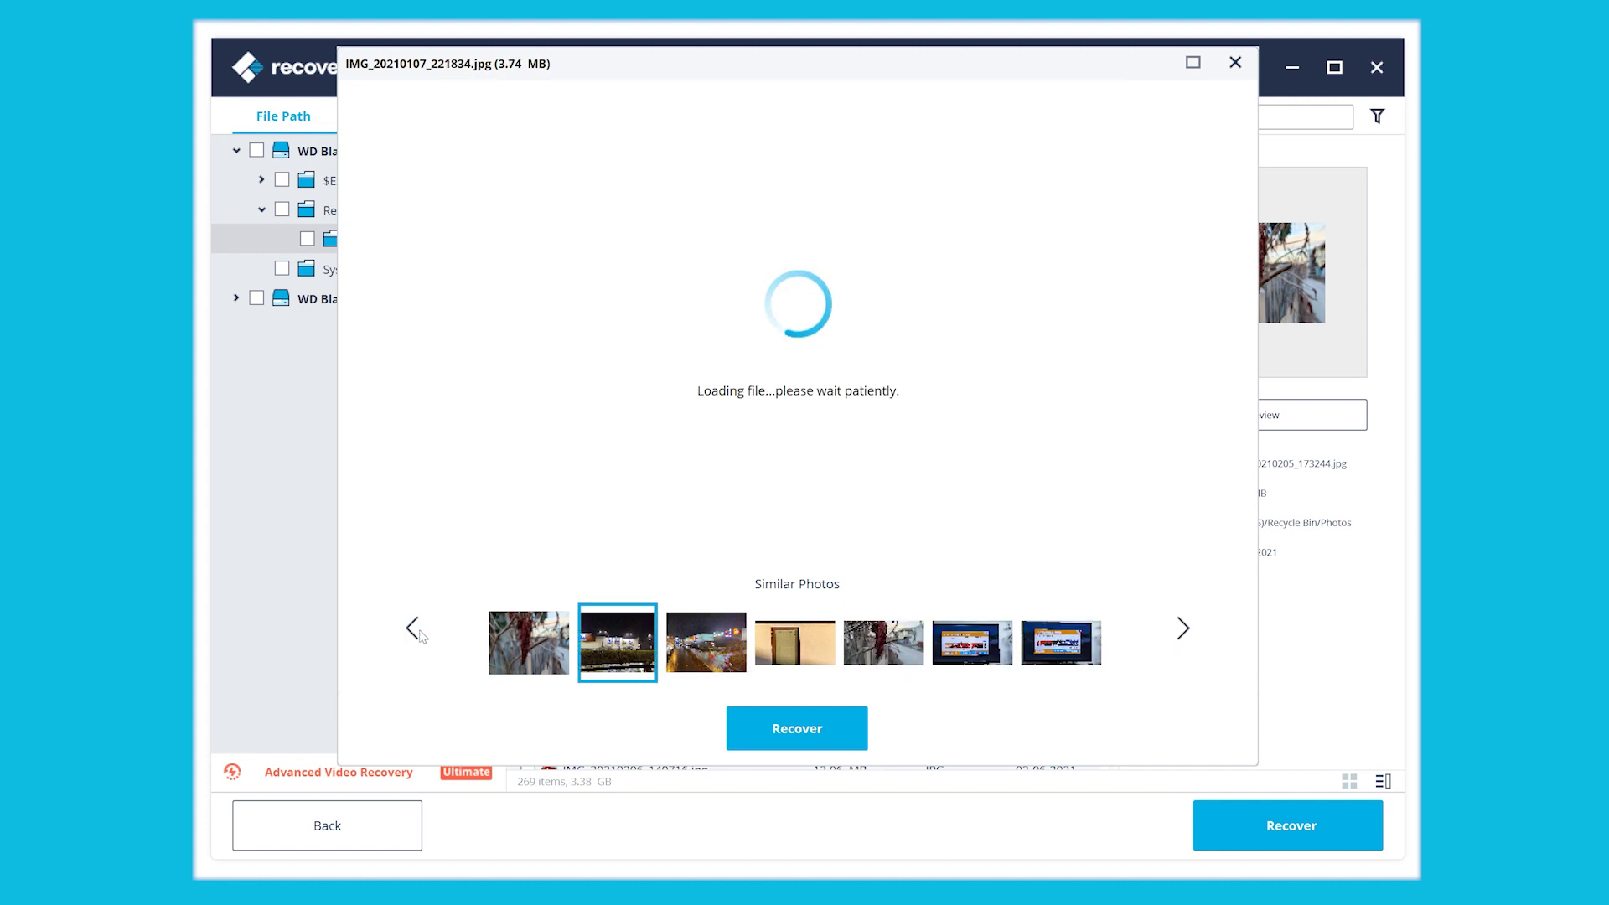